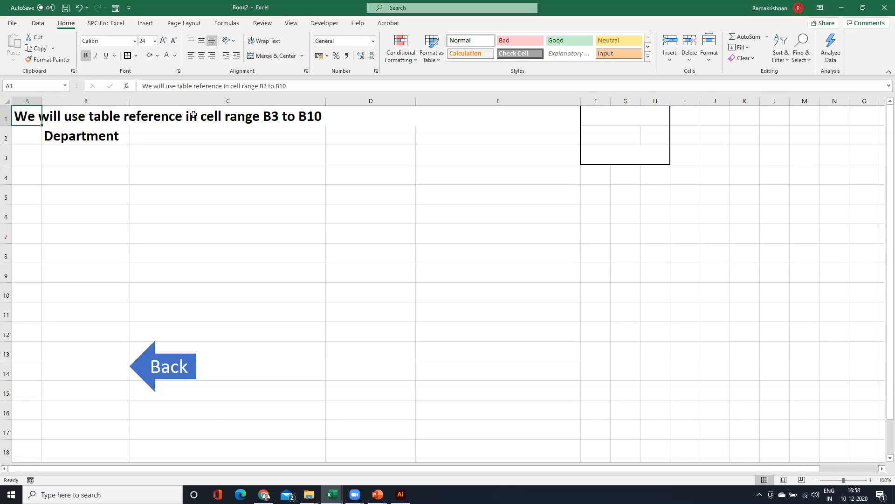
- Set the font colour of cells C2:C9 to Automatic
left_click_drag(87, 152, 57, 292)
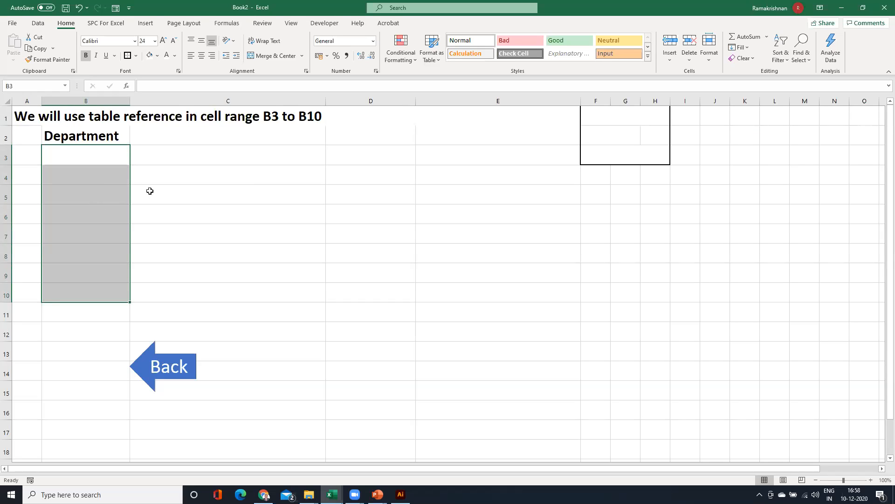
left_click_drag(201, 135, 200, 273)
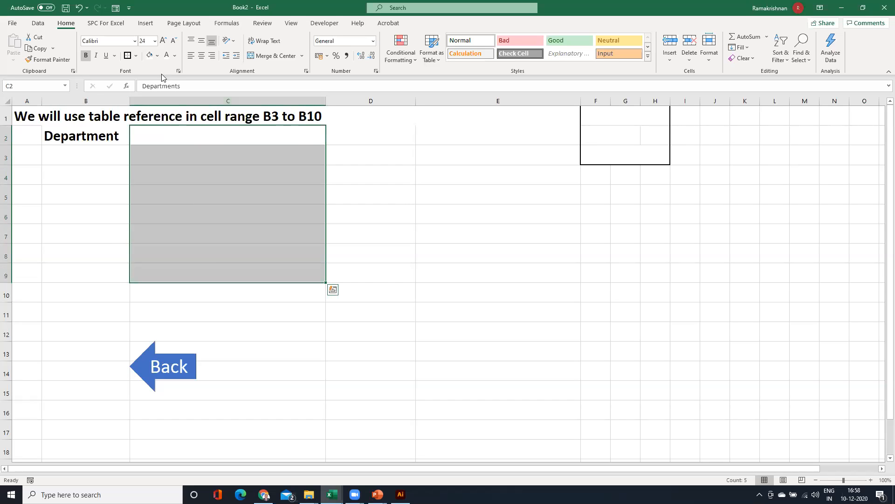
left_click(175, 56)
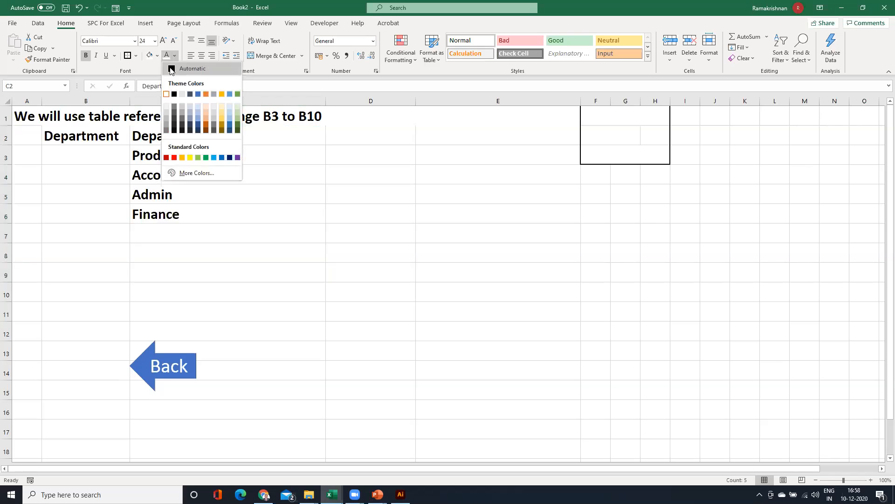
left_click(187, 68)
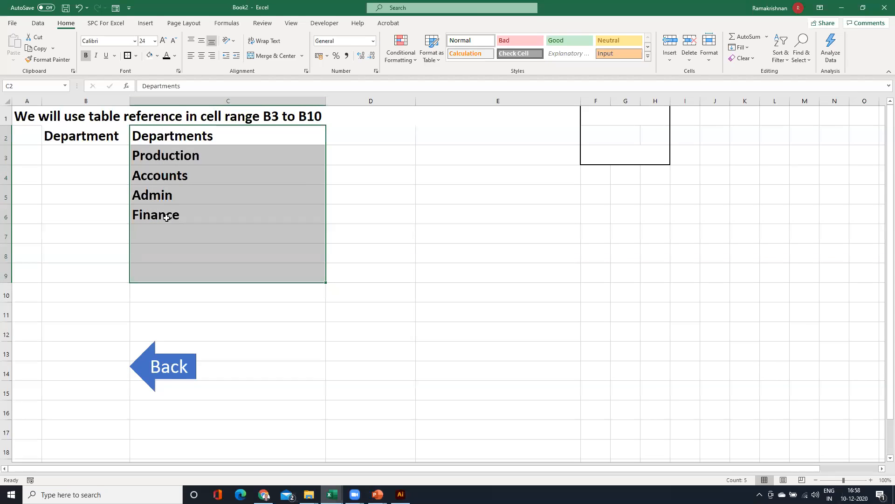
- Convert the department list in C2:C6 into a table with headers and clear its table style
left_click(181, 178)
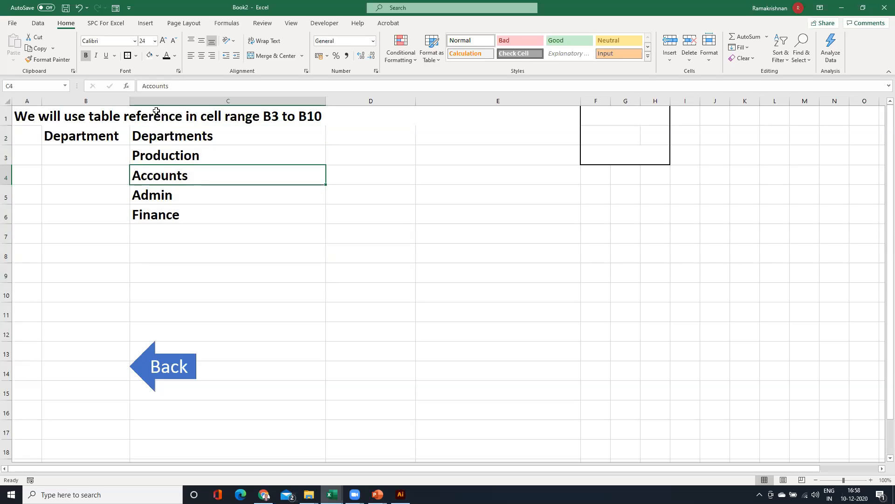
left_click(145, 24)
left_click(85, 51)
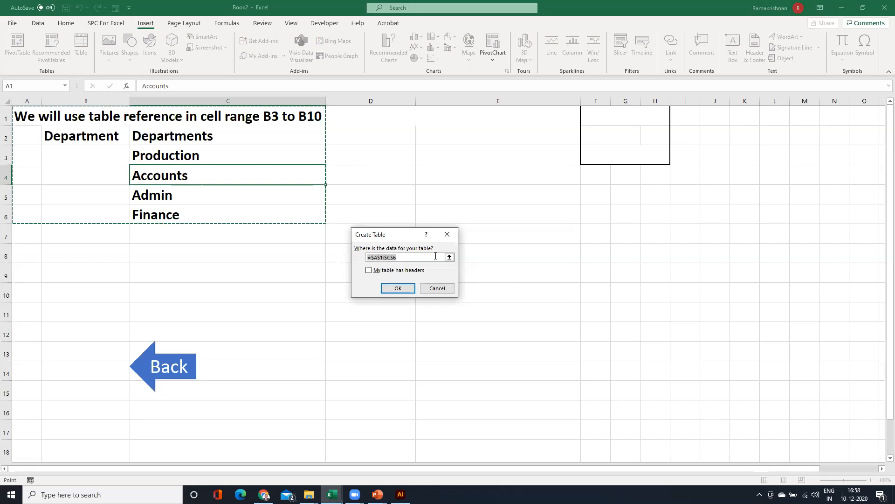
left_click(450, 257)
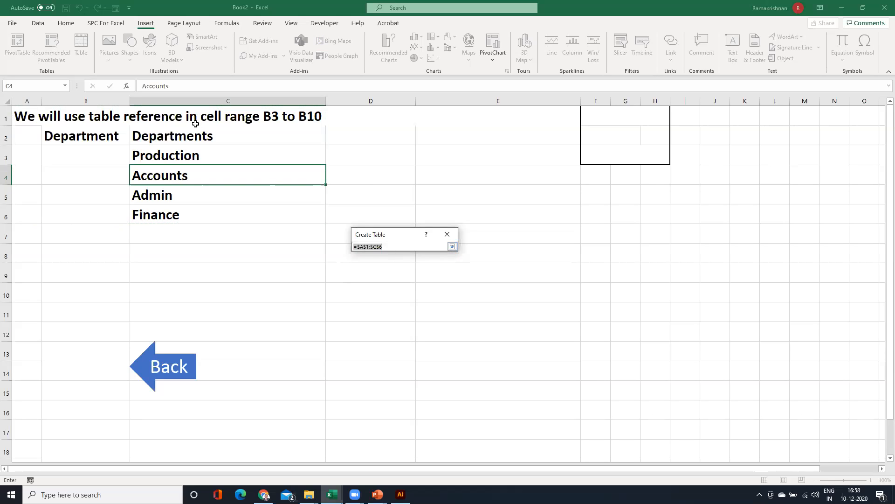
left_click_drag(184, 135, 185, 217)
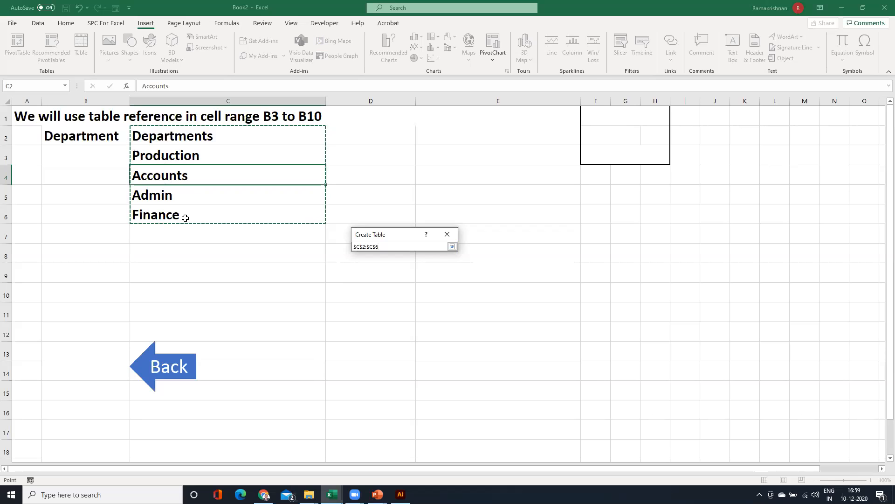
left_click(446, 233)
left_click(368, 270)
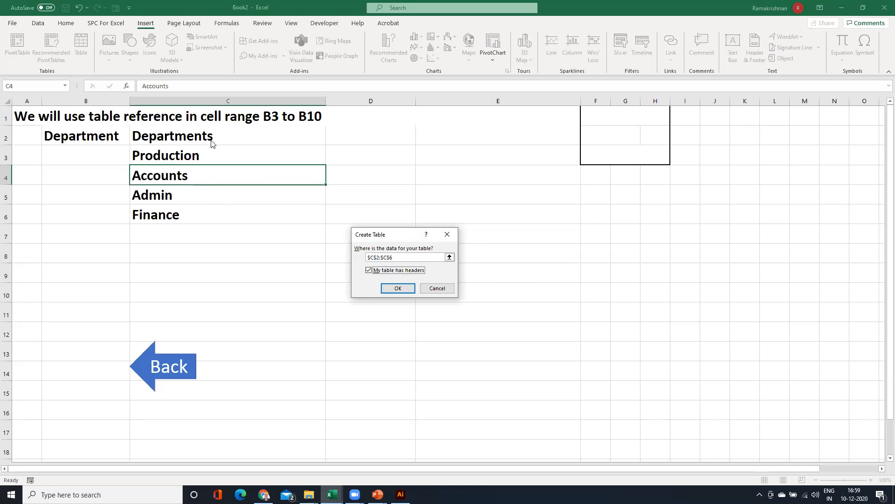
left_click(397, 286)
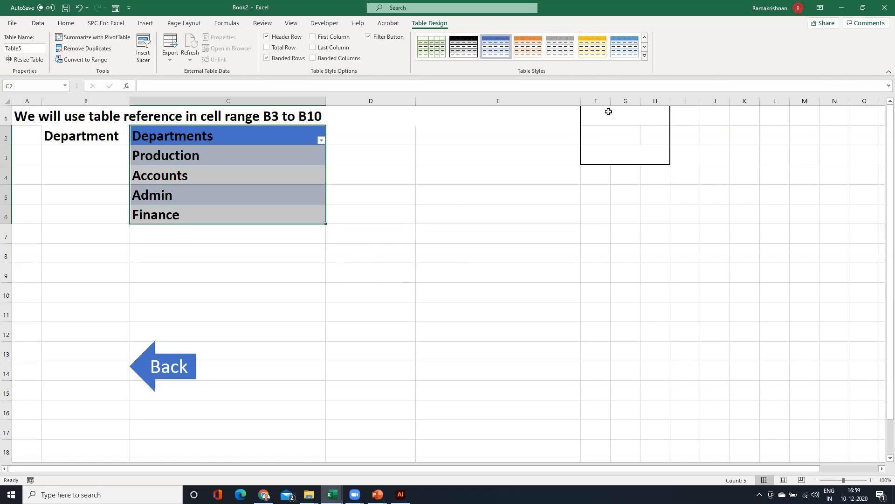
left_click(644, 57)
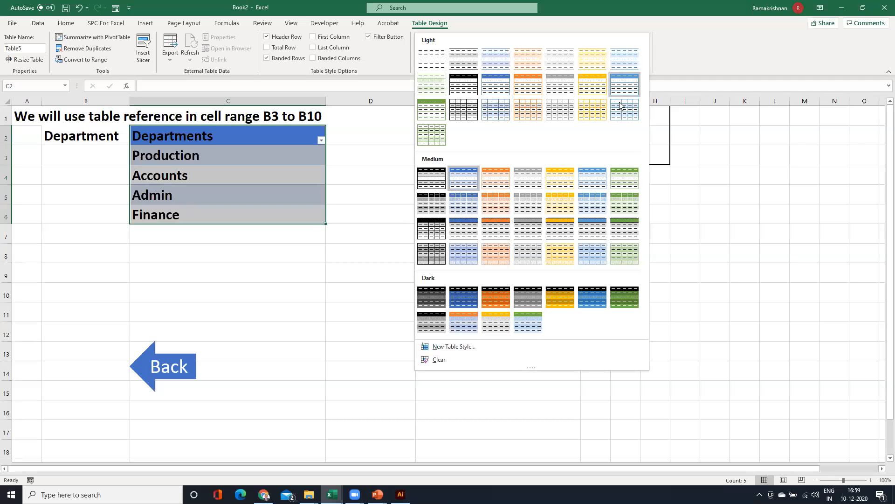
left_click(433, 360)
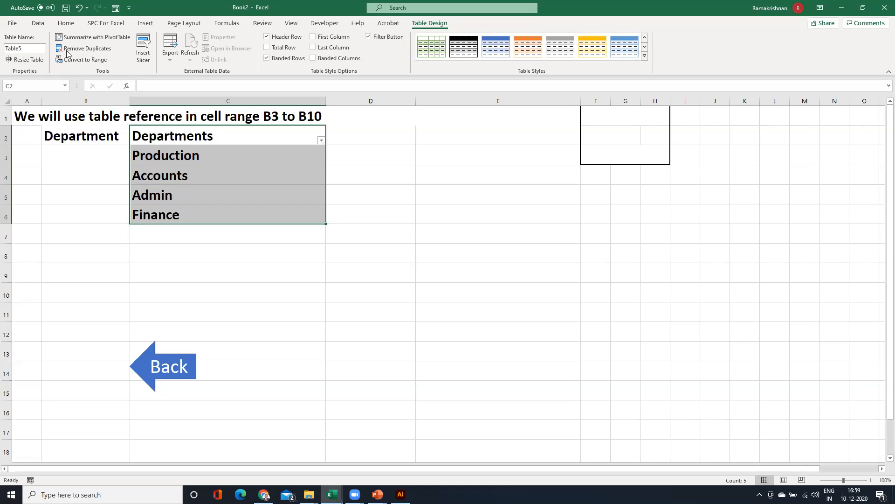
- Rename the departments table as TableDept and check for it in the workbook's list of defined names
left_click(23, 46)
type("De")
type("Table")
key("Delete")
key("ctrl+Delete")
left_click(440, 219)
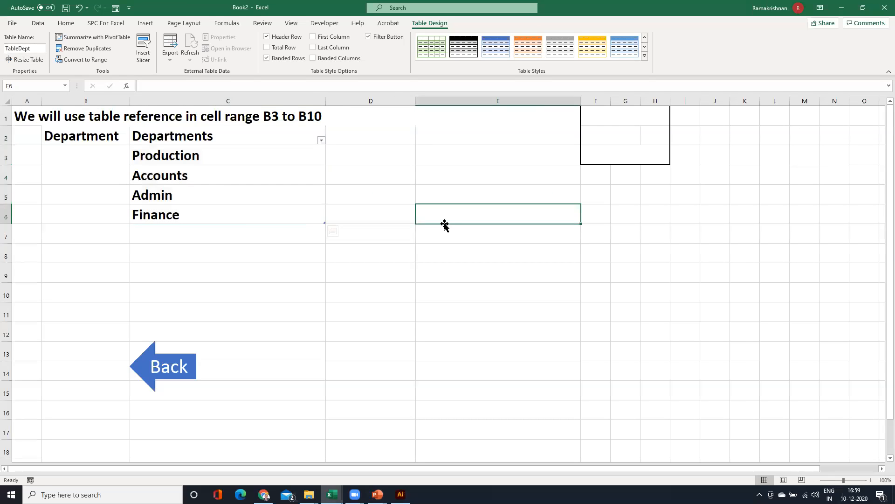
left_click(186, 183)
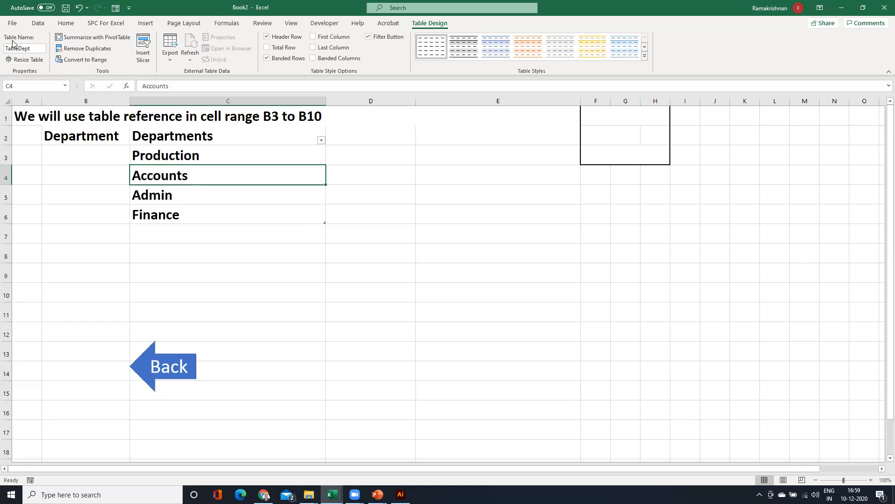
left_click(65, 86)
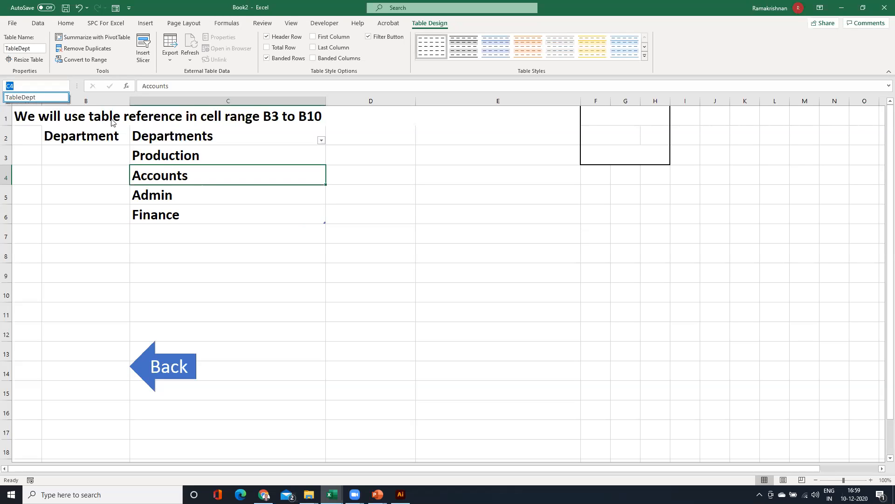
left_click(167, 231)
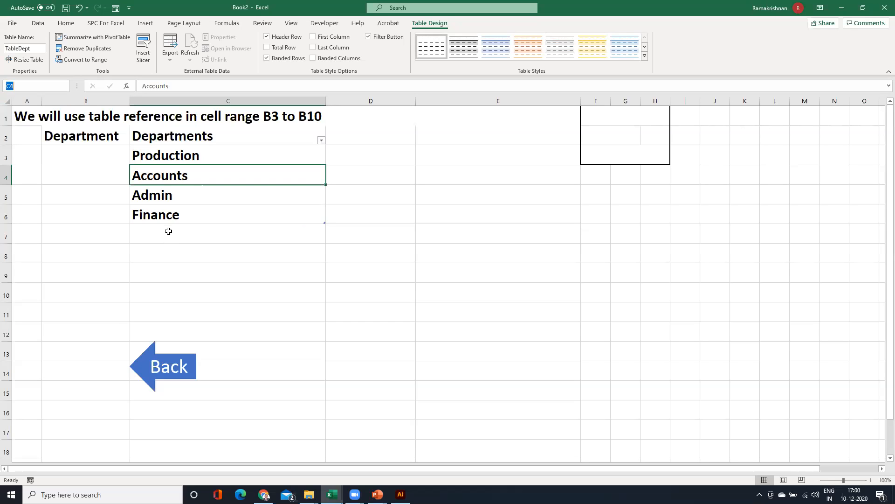
- Apply List data validation to B3:B10, using a source formula that supplies the departments from TableDept
left_click(168, 231)
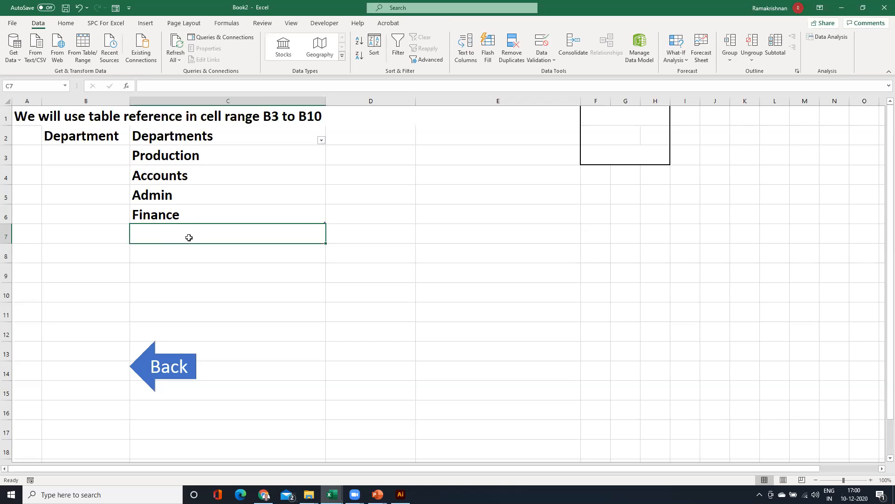
left_click_drag(83, 151, 82, 294)
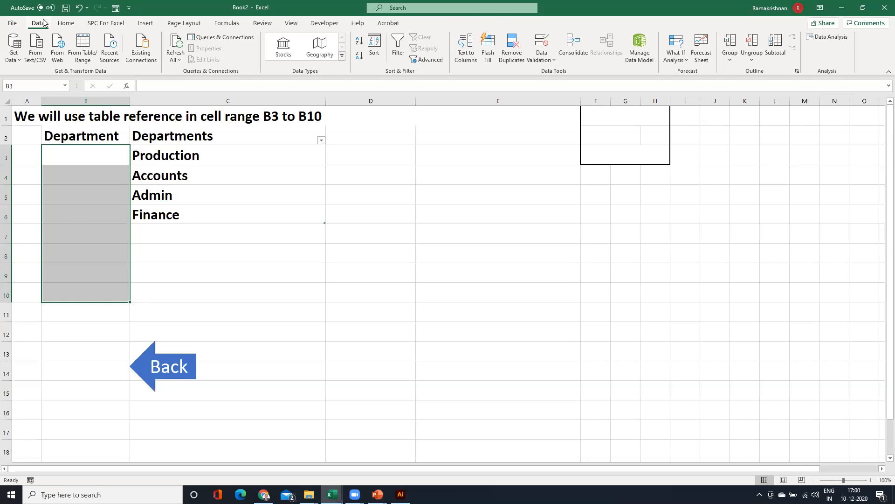
left_click(555, 63)
left_click(560, 75)
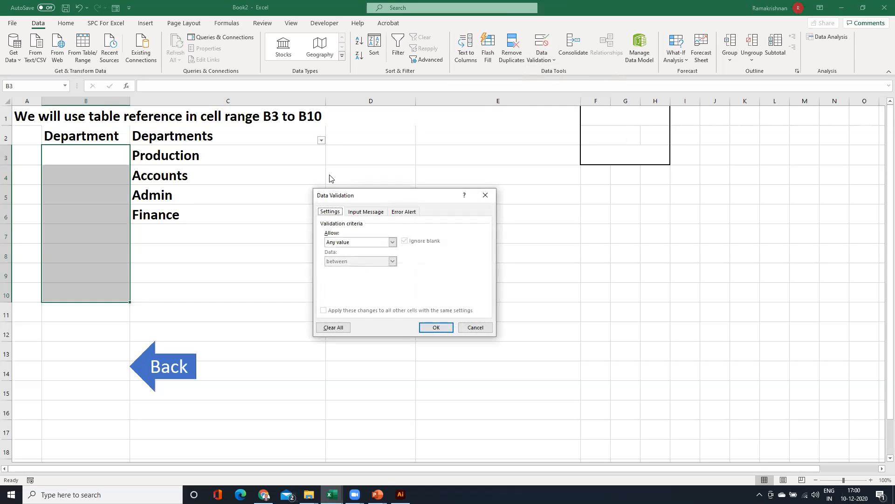
left_click(393, 242)
left_click(347, 272)
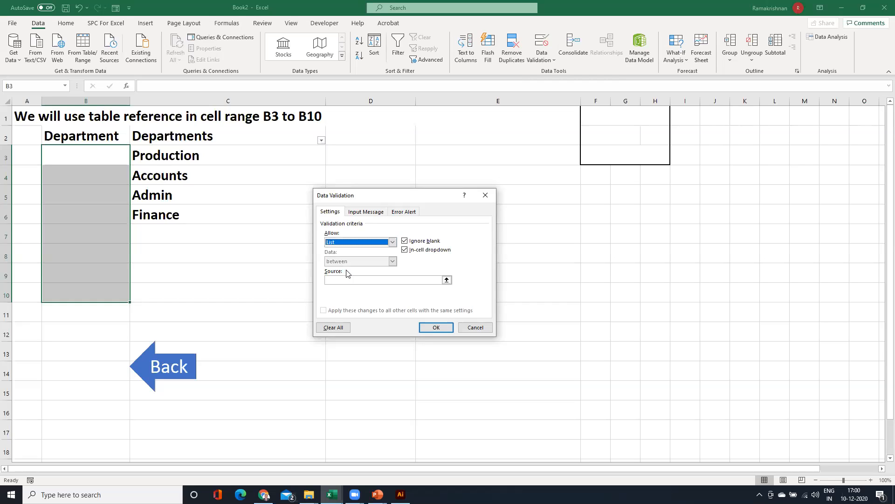
left_click(340, 280)
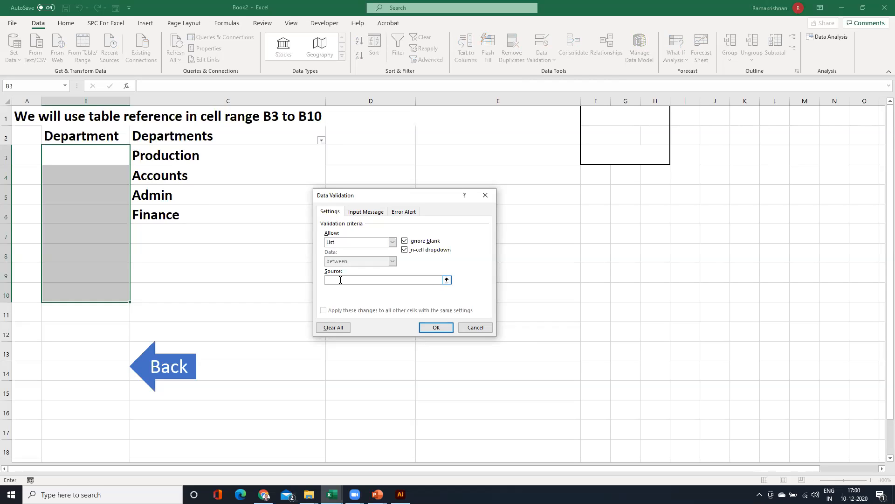
type("=")
left_click(431, 327)
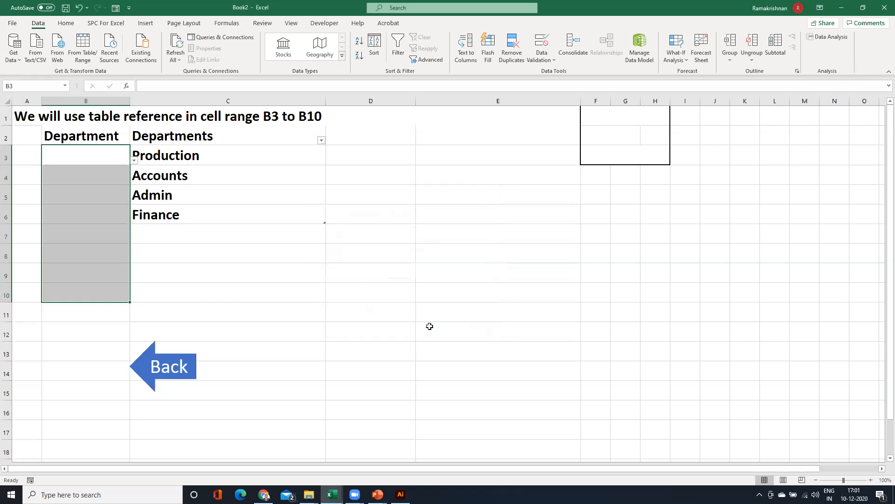
- Choose Accounts for cell B3 and Finance for cell B4 from their in-cell dropdown lists
left_click(134, 161)
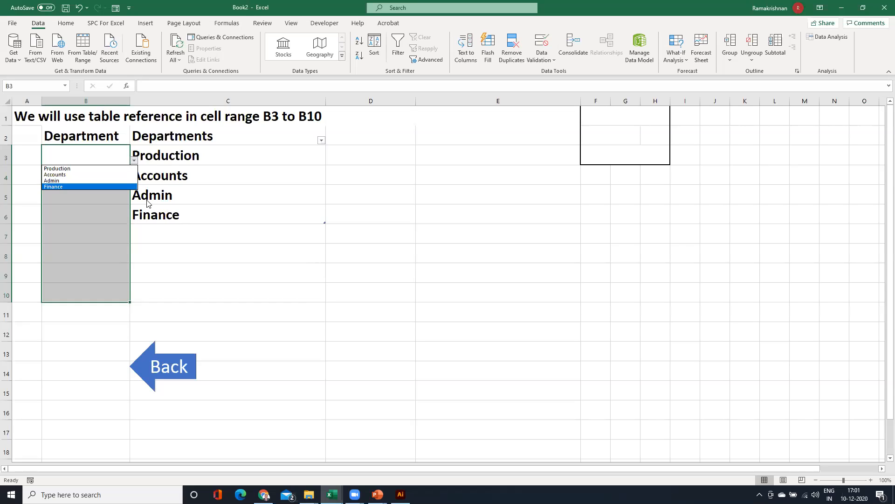
left_click(69, 175)
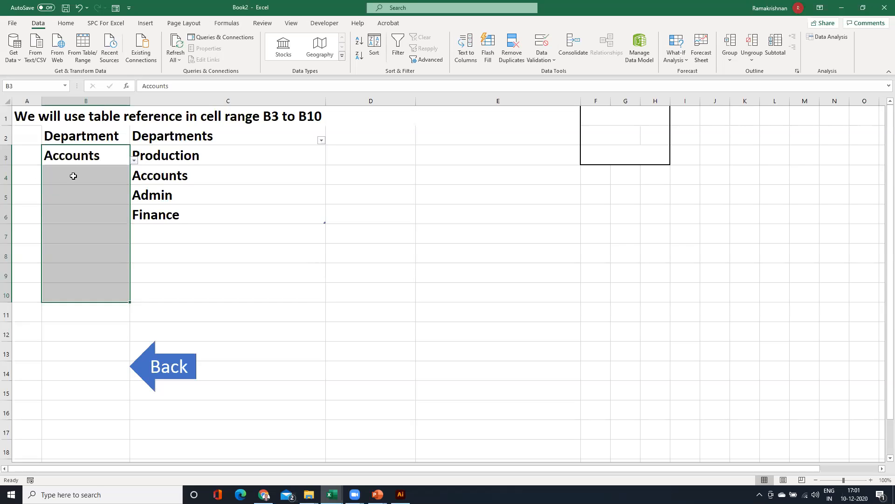
left_click(74, 176)
left_click(134, 183)
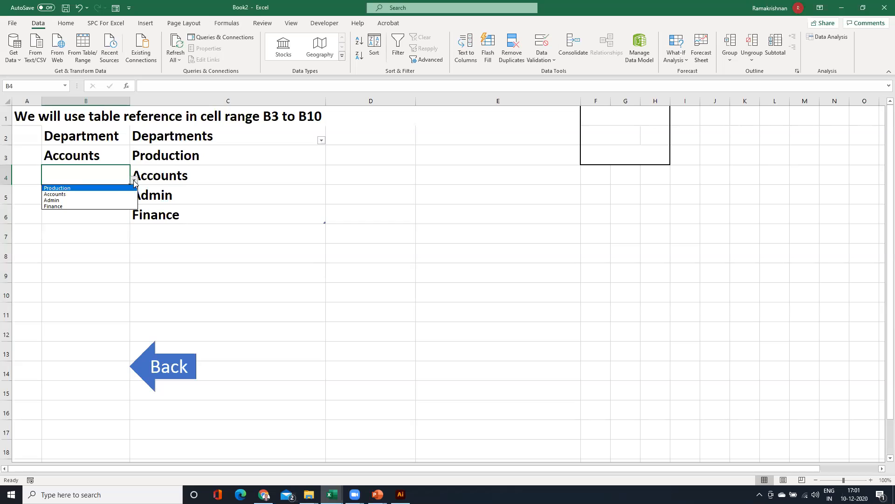
left_click(77, 206)
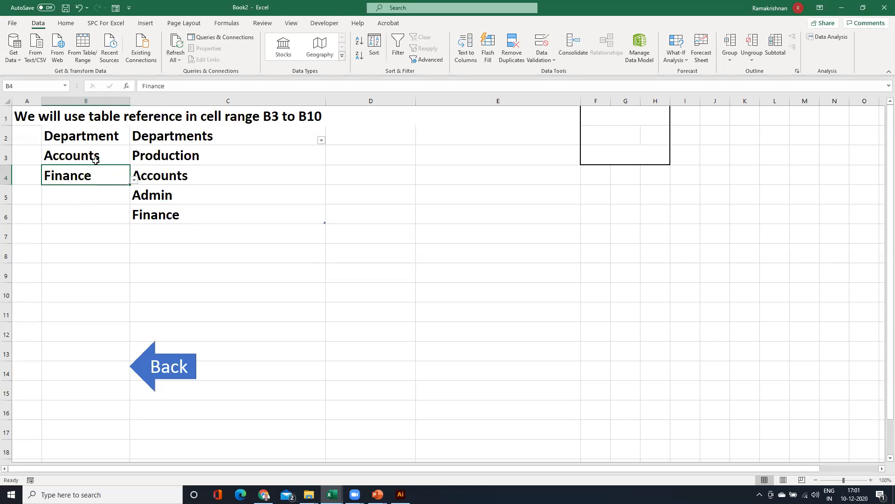
- Extend the departments table with Service in C7 and Project Site 1 in C8
left_click(188, 232)
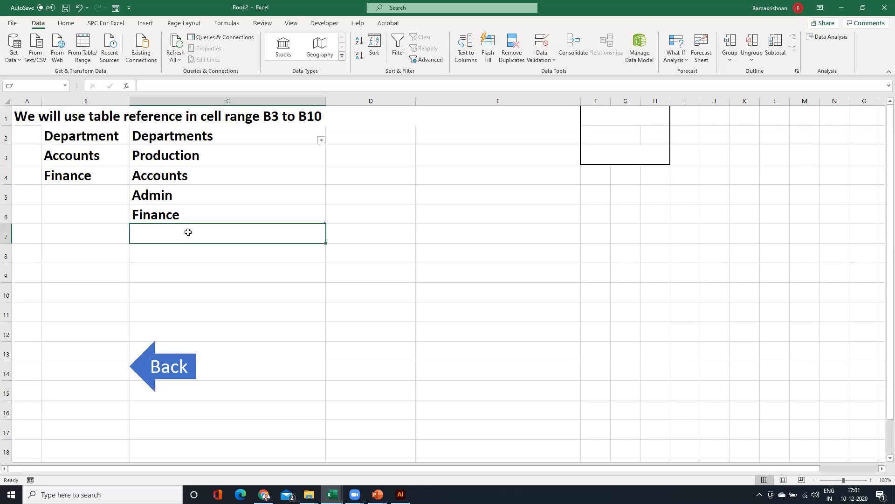
type("Serv")
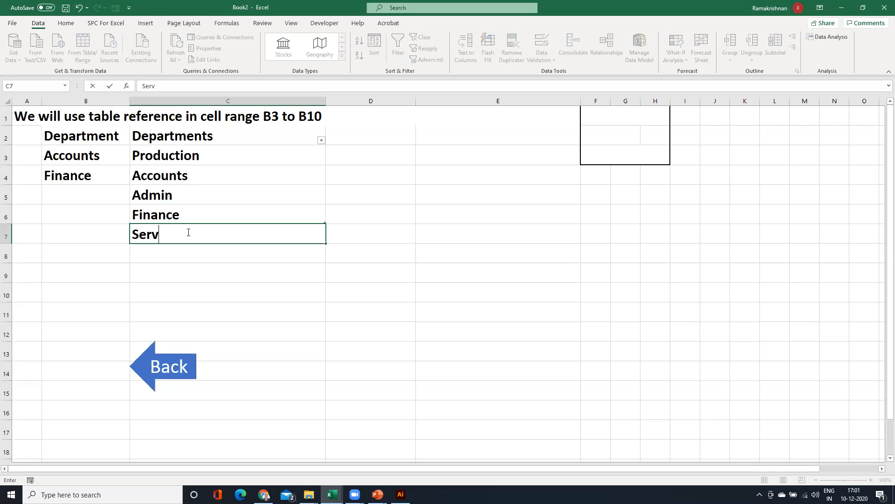
type("ice")
key("Return")
type("P")
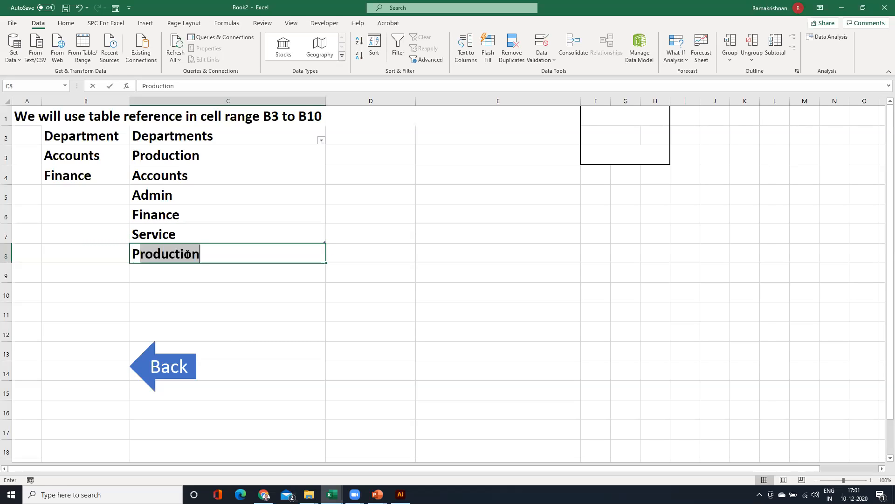
type("roject ")
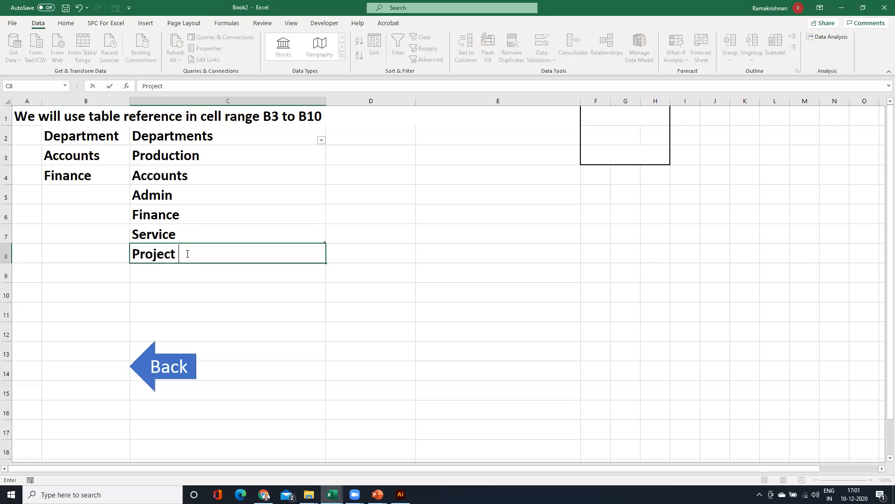
type("Site 1")
left_click(196, 283)
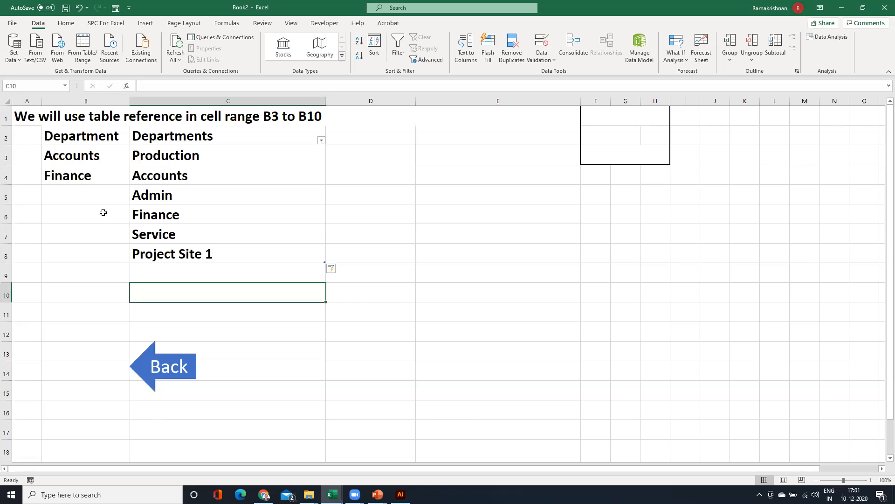
- Choose Project Site 1 for cell B5 from its in-cell dropdown list
left_click(94, 197)
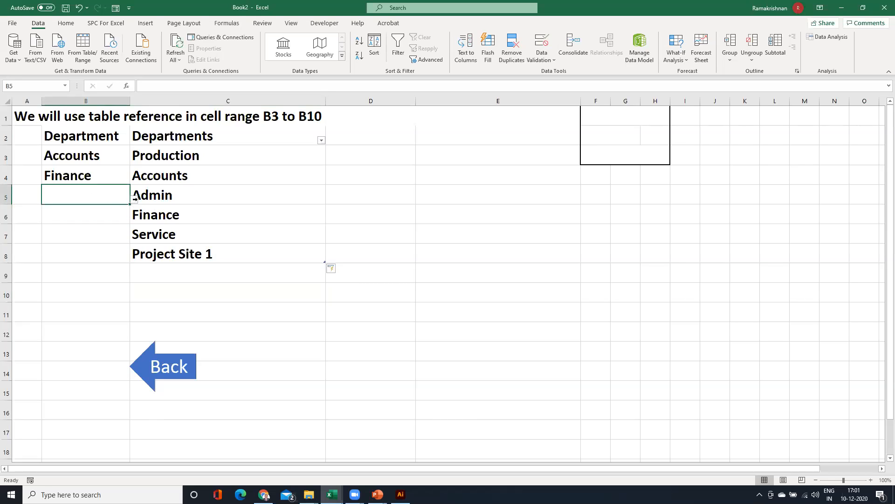
left_click(134, 200)
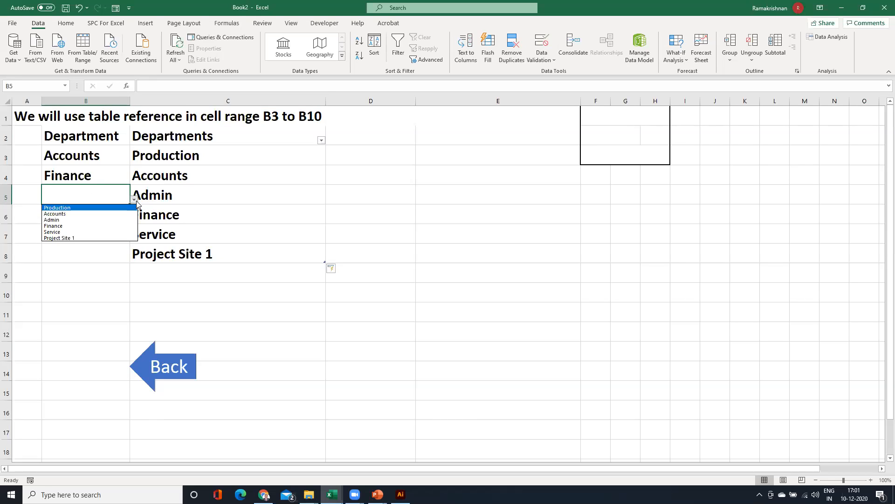
left_click(66, 237)
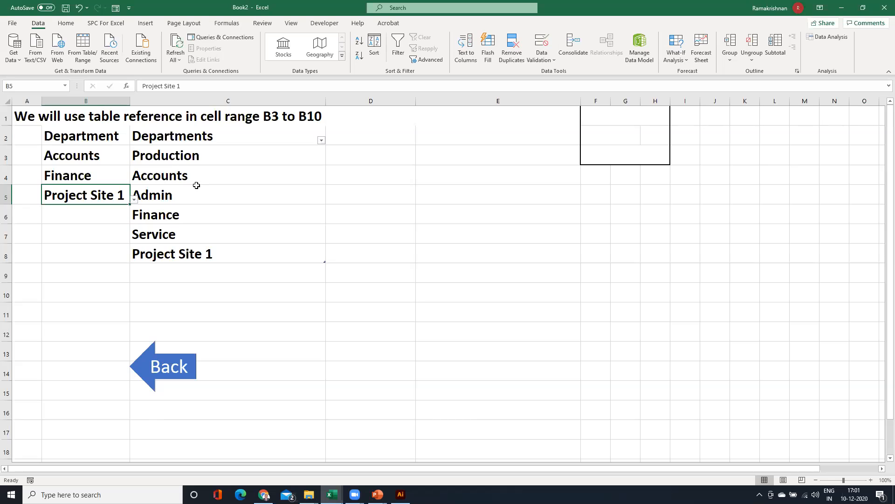
left_click(191, 257)
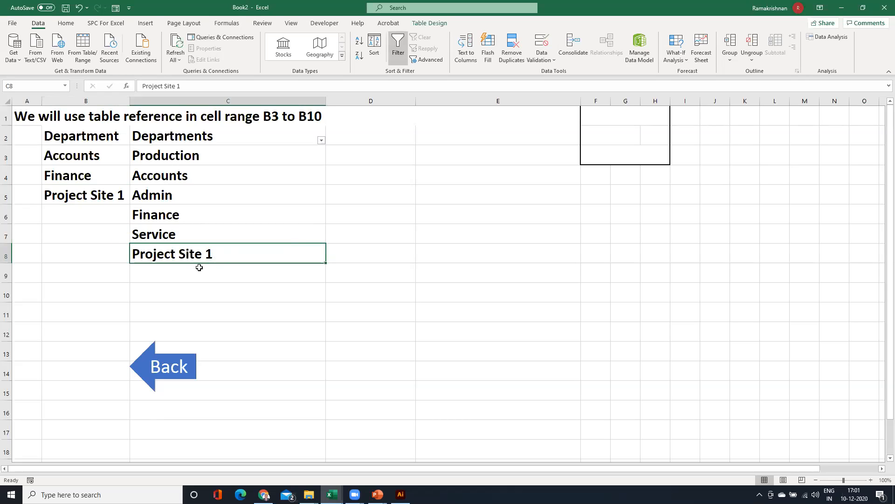
- Extend the departments table with Project Site 2 in C9 and choose it for cell B6 from the in-cell dropdown list
left_click_drag(326, 264, 324, 276)
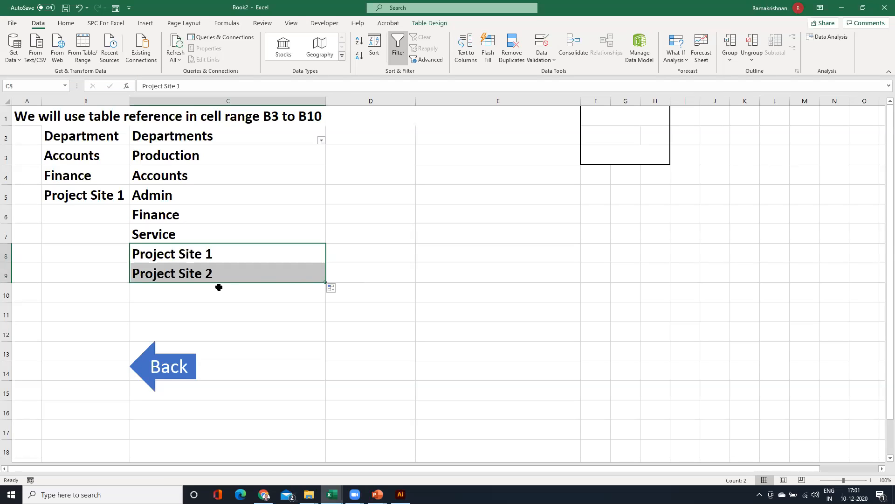
left_click(102, 218)
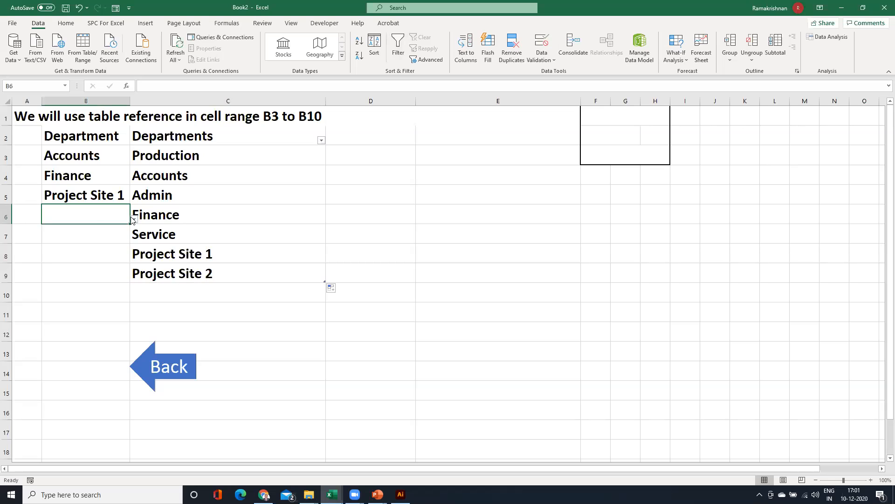
left_click(133, 219)
left_click(92, 263)
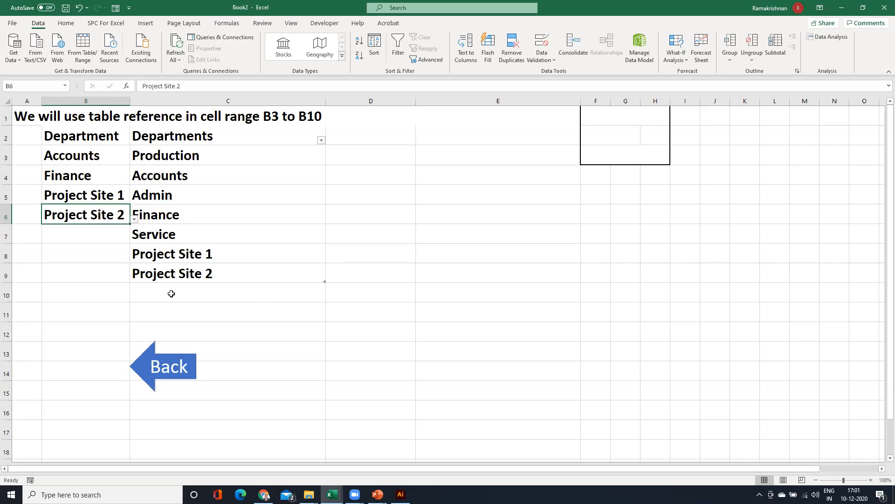
- Return to the overview sheet and open the Custom Reference sheet
left_click(162, 367)
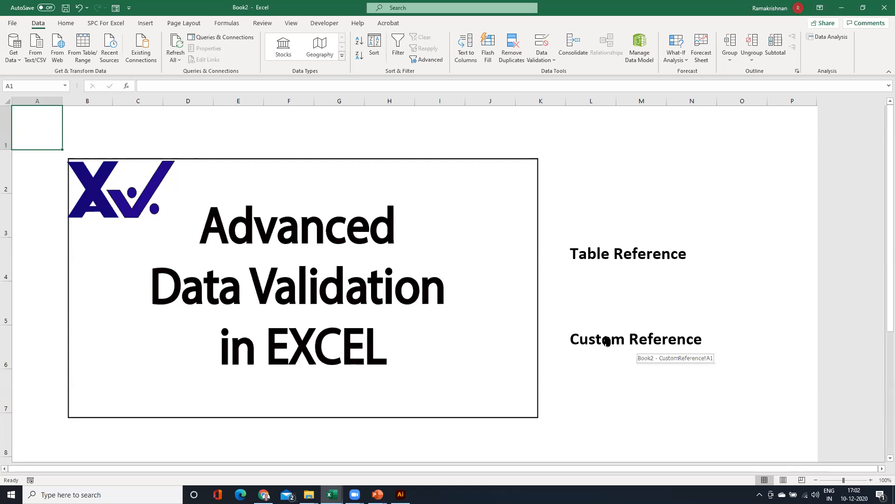
left_click(591, 340)
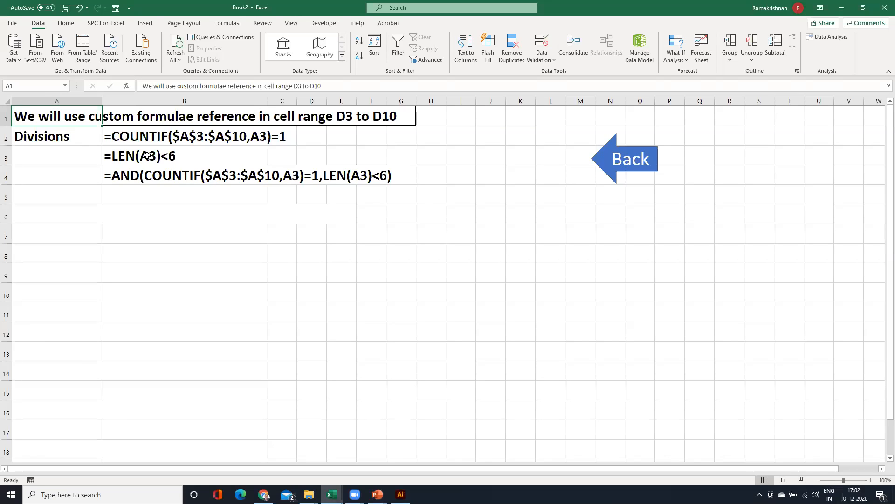
left_click(67, 157)
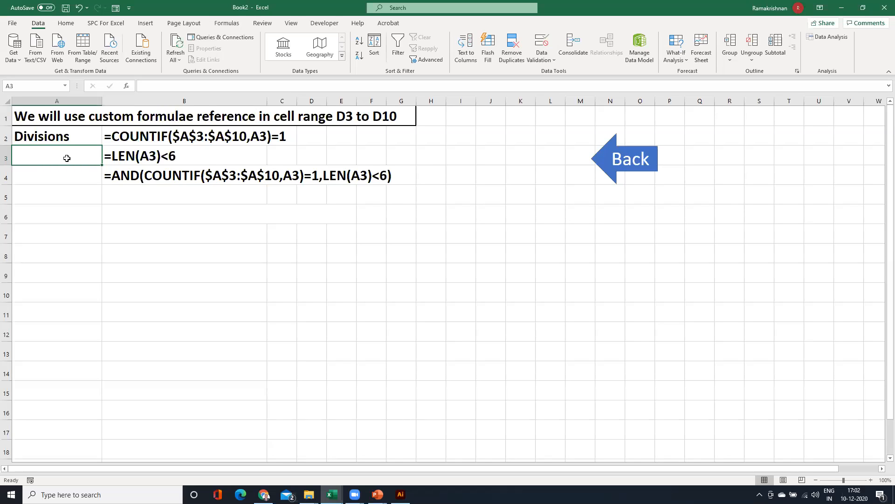
left_click(67, 172)
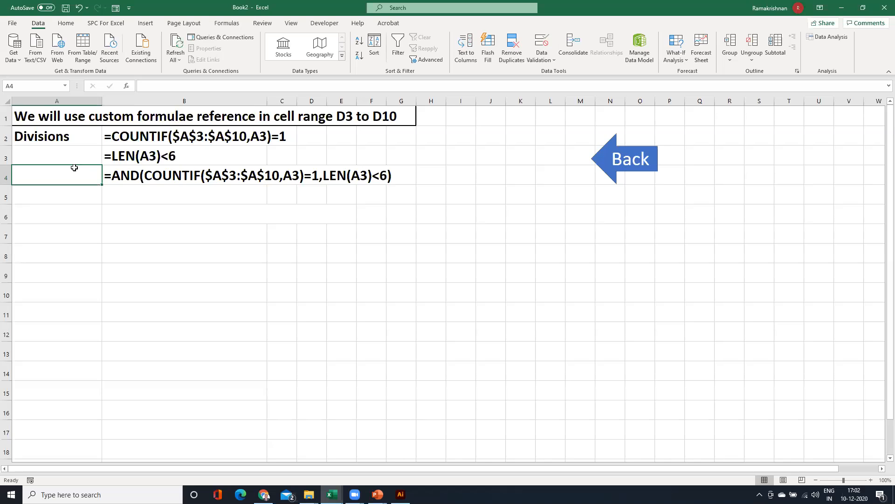
left_click_drag(76, 149, 57, 293)
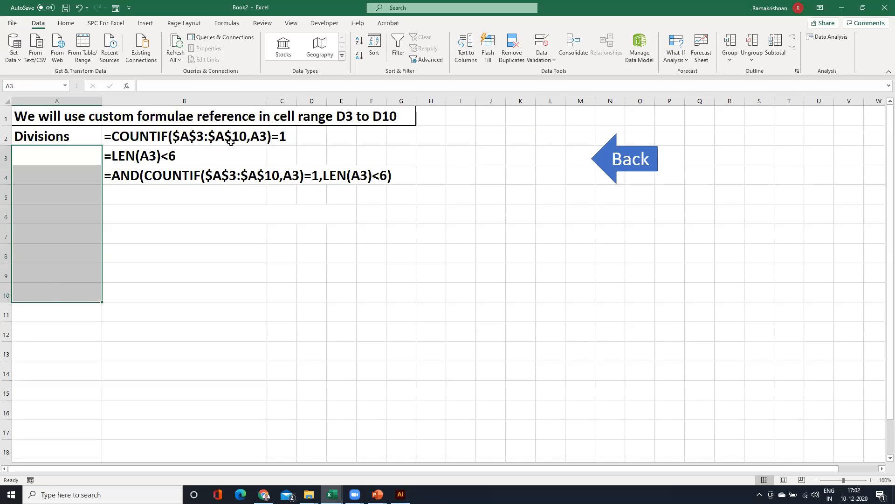
left_click(64, 158)
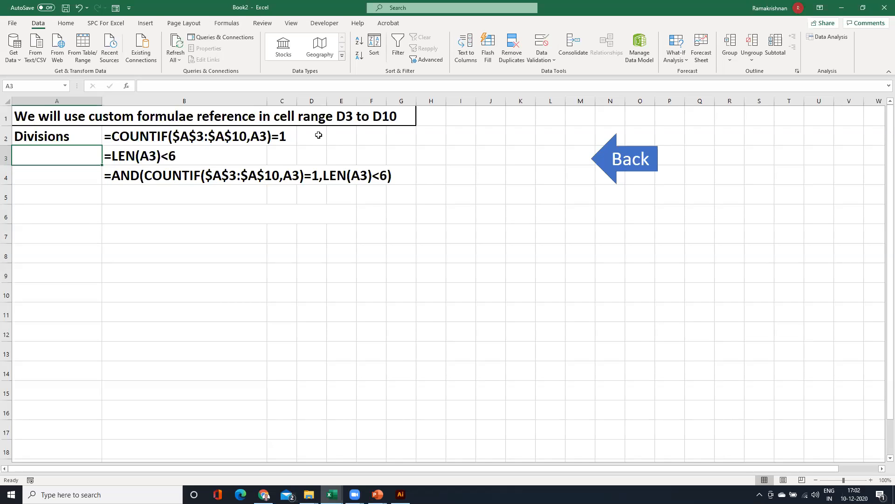
left_click(74, 176)
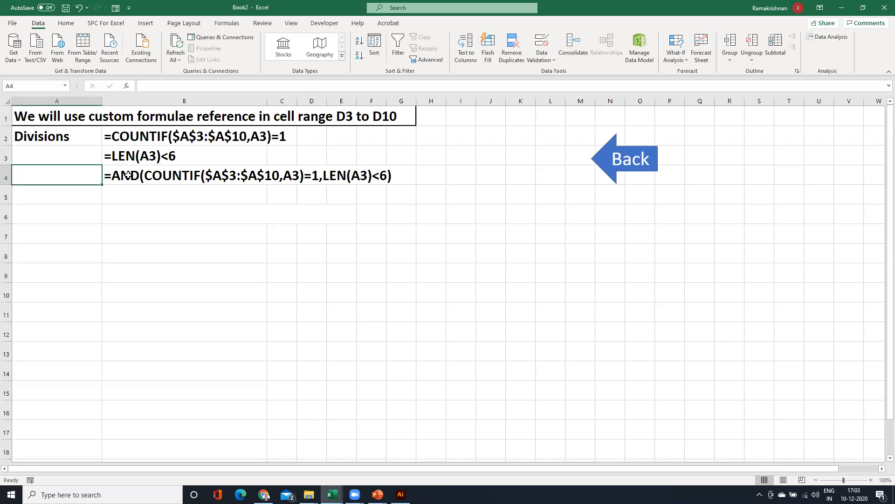
- Start a data validation rule for A3:A10 with Custom as the allowed criteria
left_click_drag(77, 152, 48, 302)
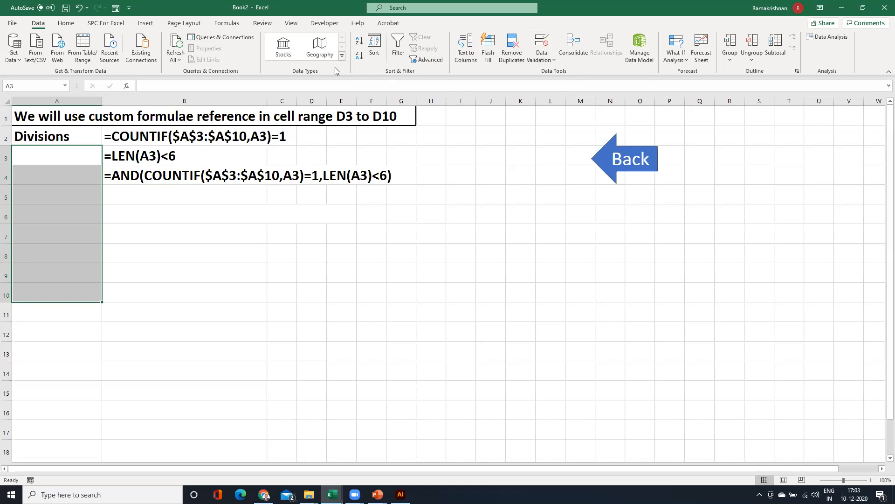
left_click(547, 64)
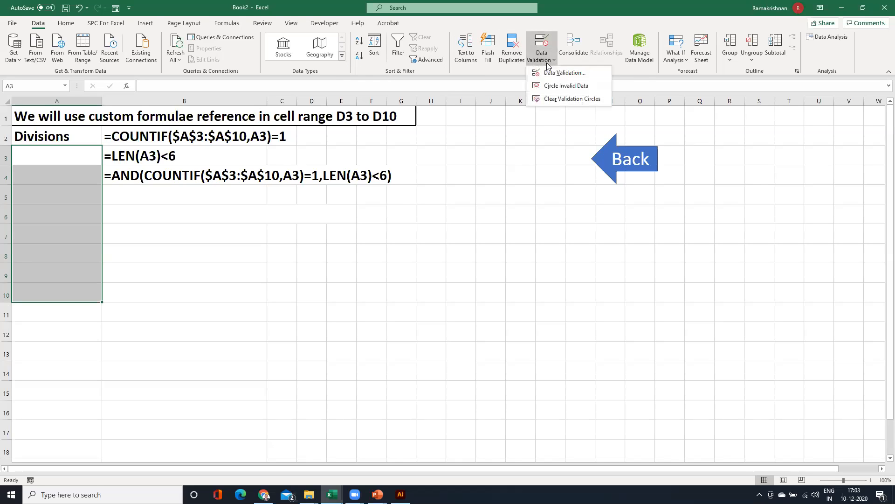
left_click(549, 72)
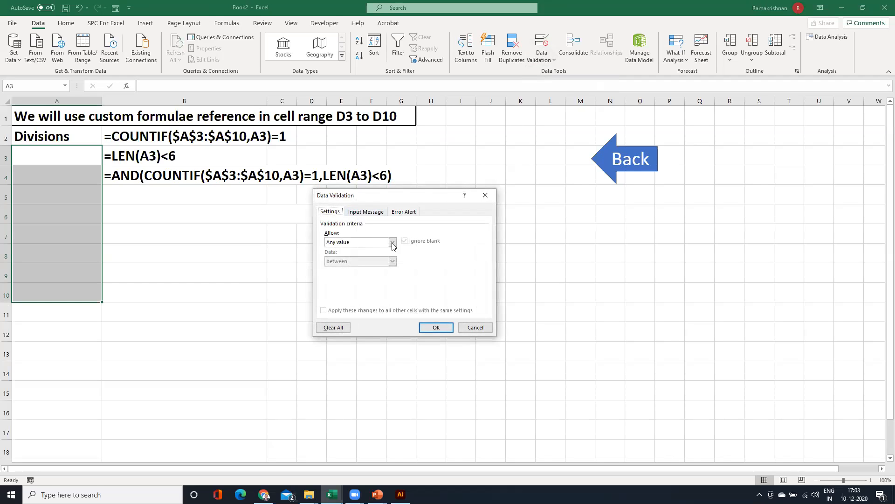
left_click(393, 242)
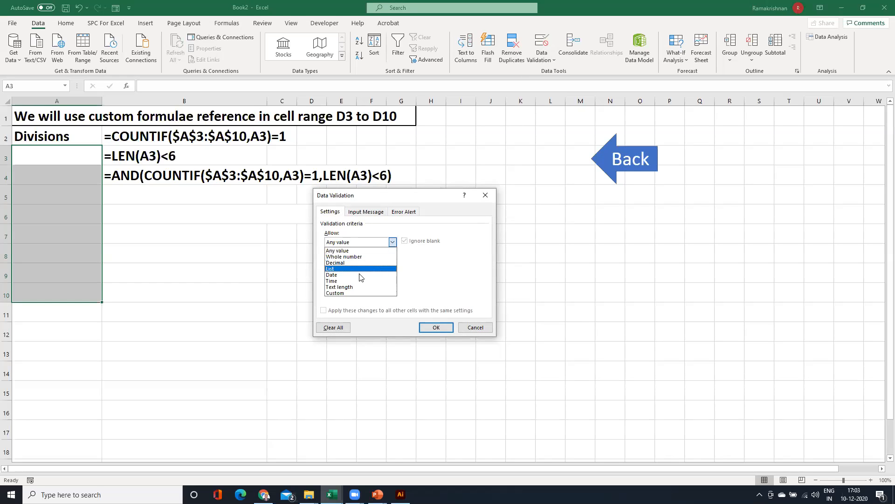
left_click(348, 293)
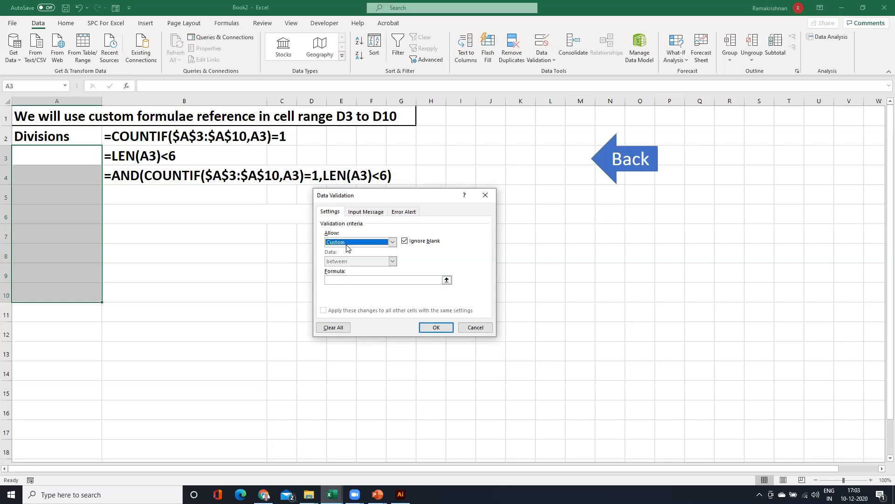
- Try to apply the validation formula =AND(COUNTIF($A$3:$A$10,A3)1,LEN(A3)<6), with absolute references for the counted range
left_click(334, 280)
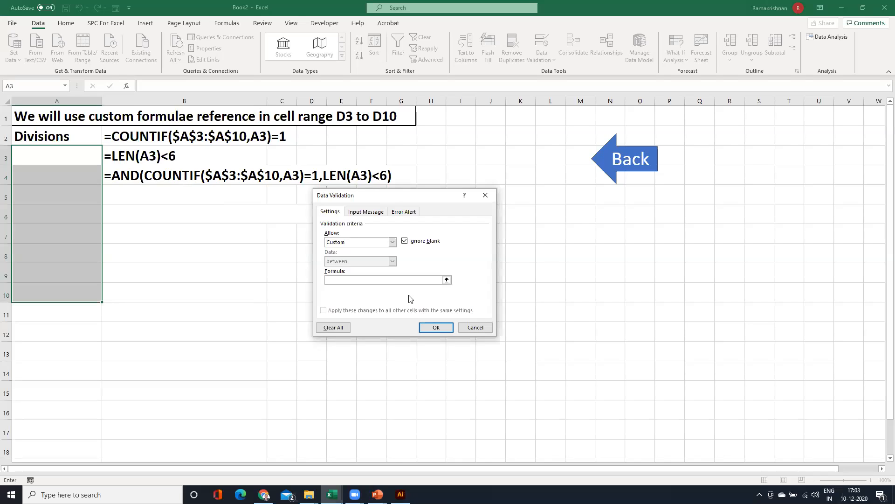
type("=AND(COUNTIF(")
left_click_drag(44, 155, 28, 293)
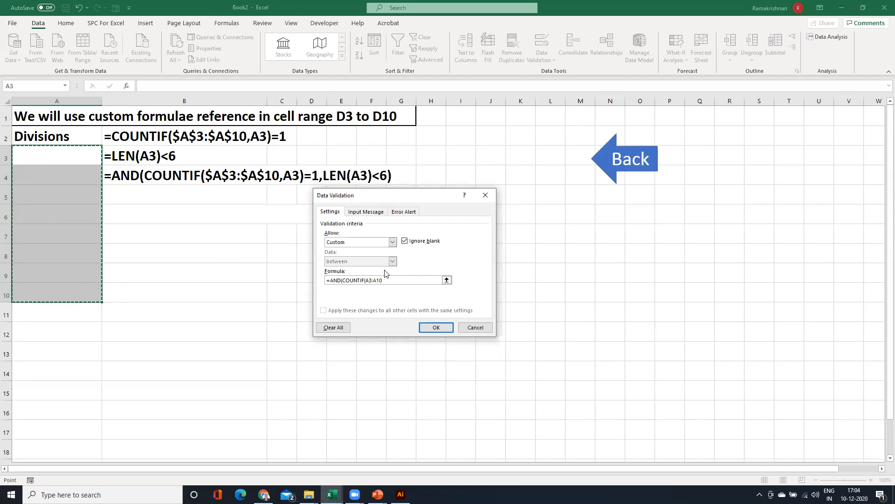
left_click(377, 281)
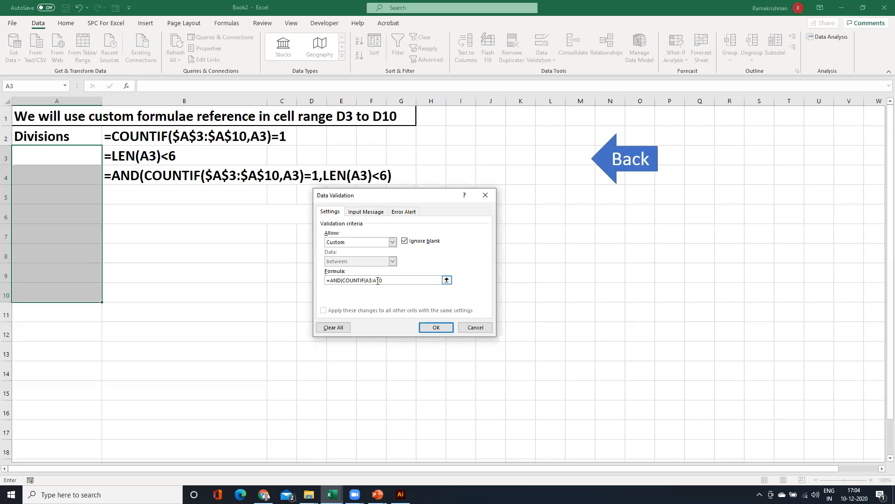
key("F4")
left_click(369, 280)
key("F4")
left_click(395, 280)
type("1,LEN(A3)<6")
left_click(437, 328)
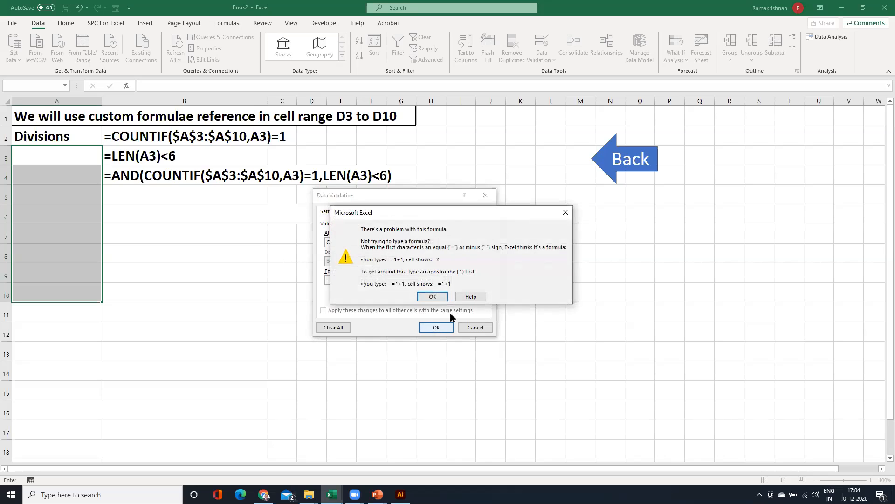
- Correct the validation formula to =AND(COUNTIF($A$3:$A$10,A3)=1,LEN(A3)<6) and apply the rule
left_click(435, 298)
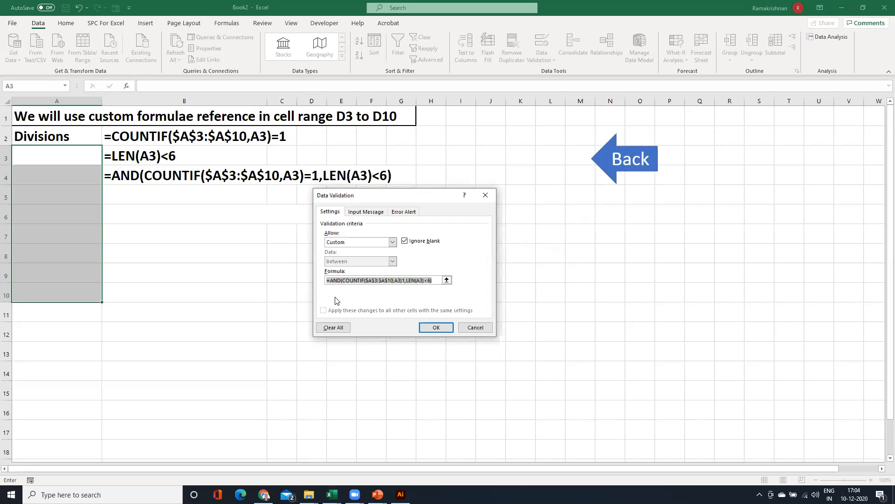
left_click(403, 280)
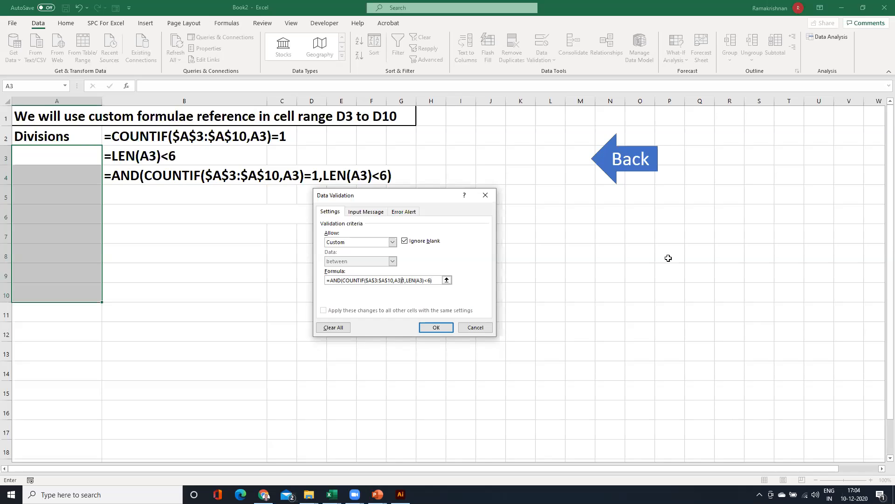
type("=")
left_click(437, 328)
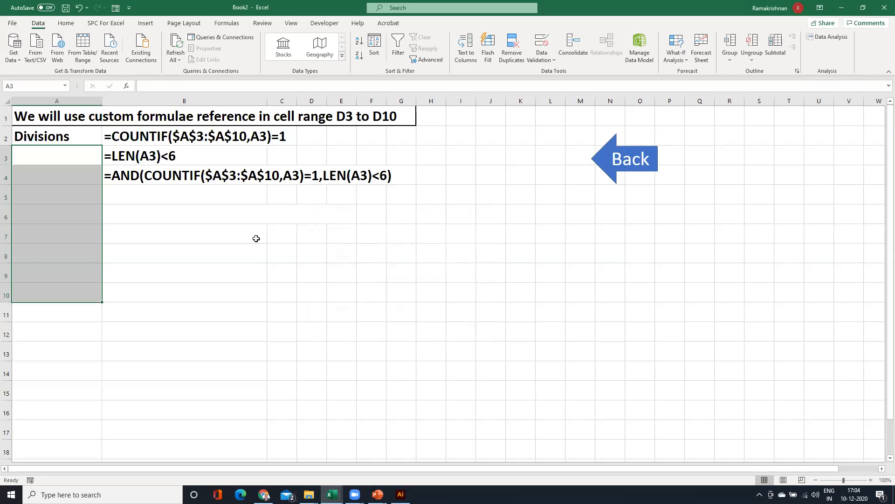
- Enter Div1 in cell A3 under Divisions
left_click(64, 158)
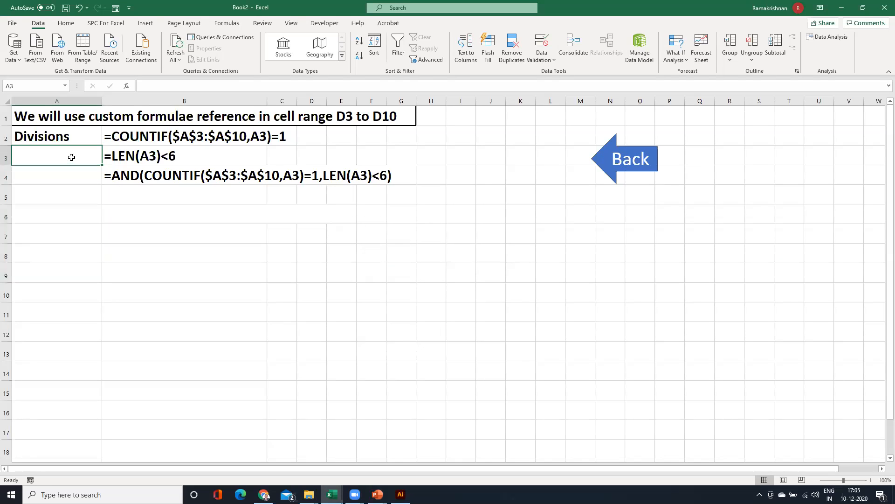
type("Di")
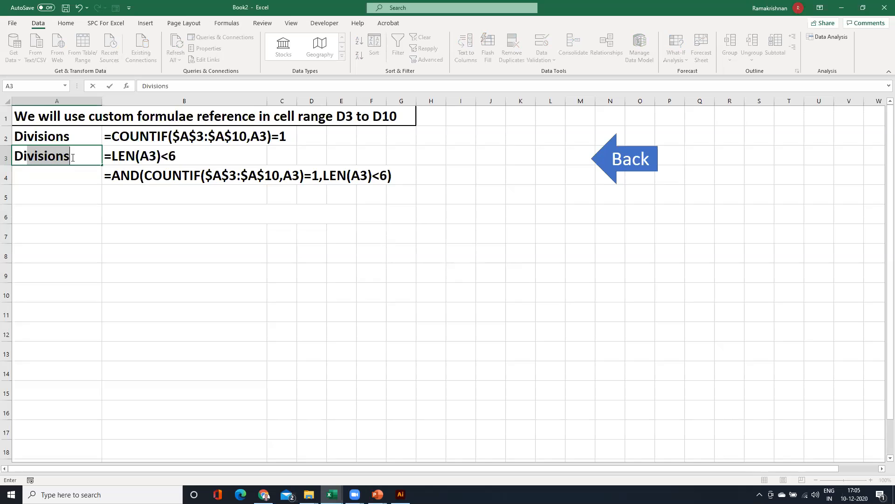
type("v1")
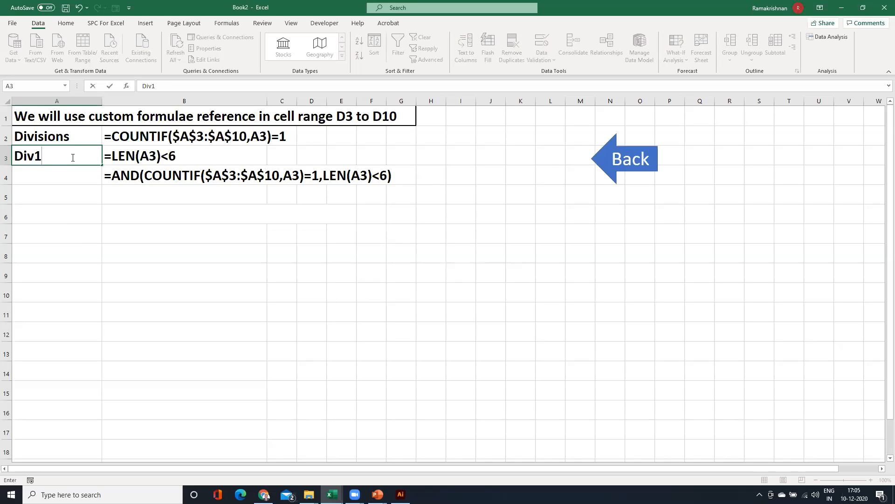
key("Return")
- Try to enter the duplicate division Div1 in cell A4, then cancel the entry
type("Div1")
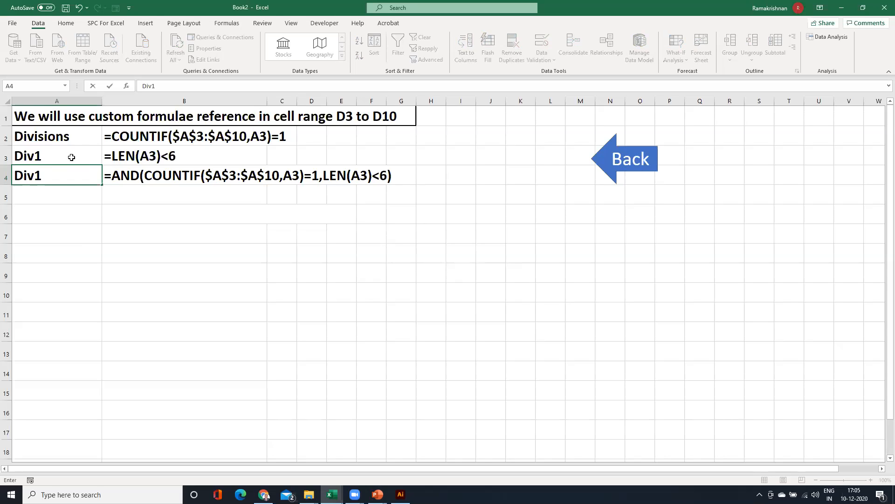
key("Return")
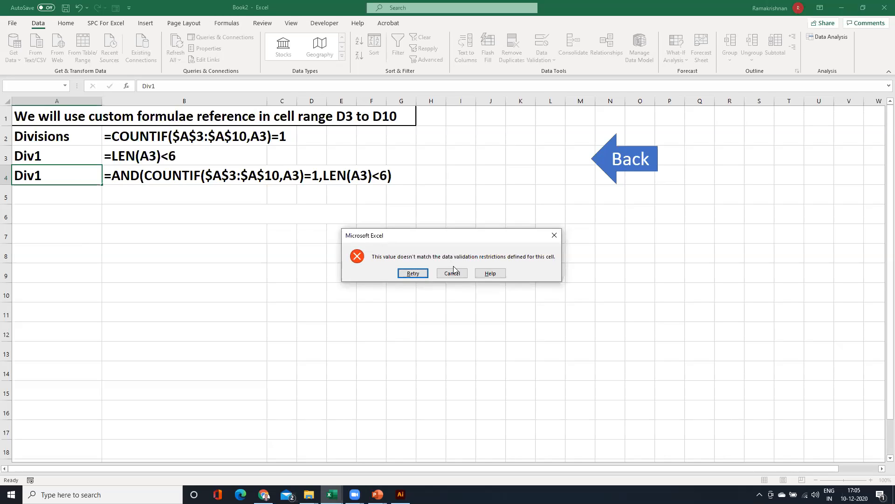
left_click(458, 277)
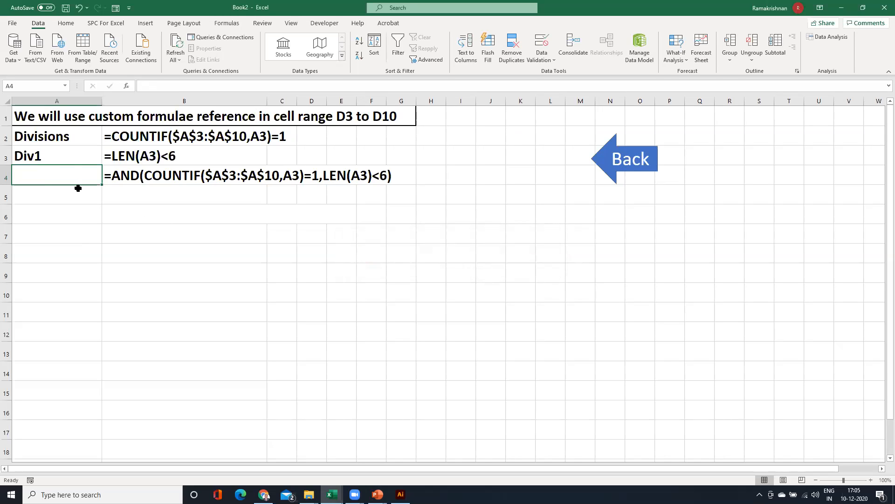
- Try to enter the longer name Division1 in cell A4, then cancel the entry
type("D")
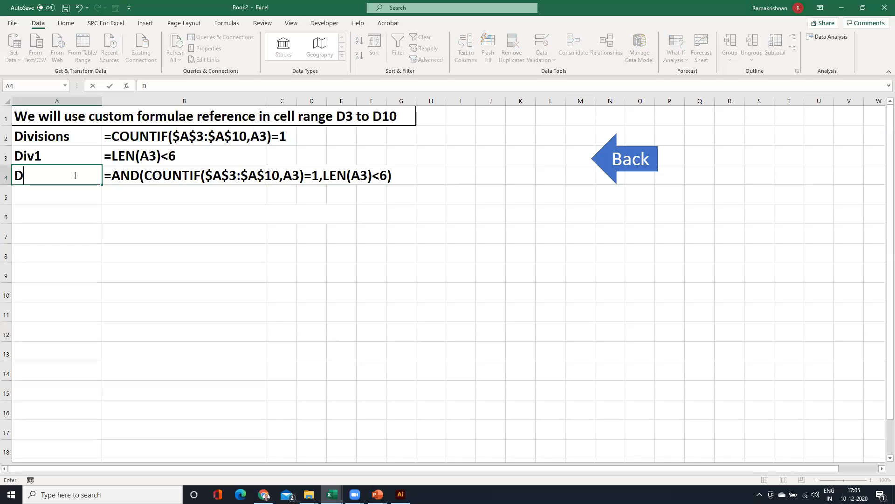
type("ivision1")
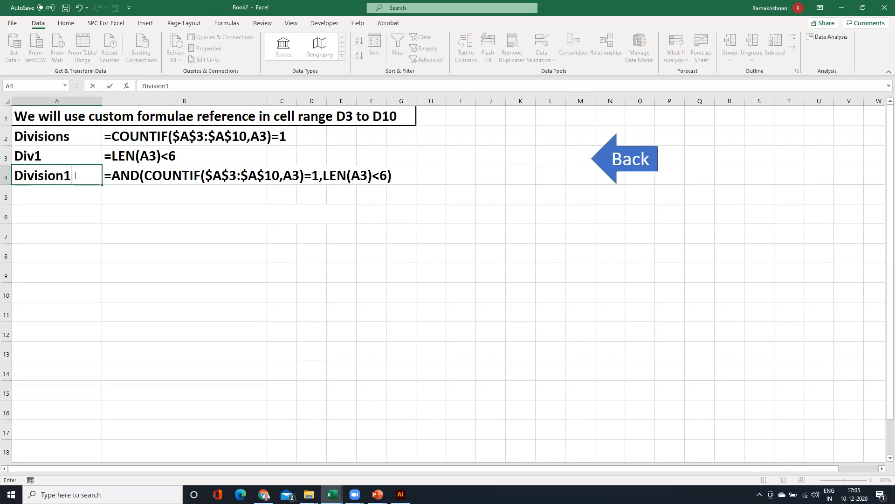
key("Return")
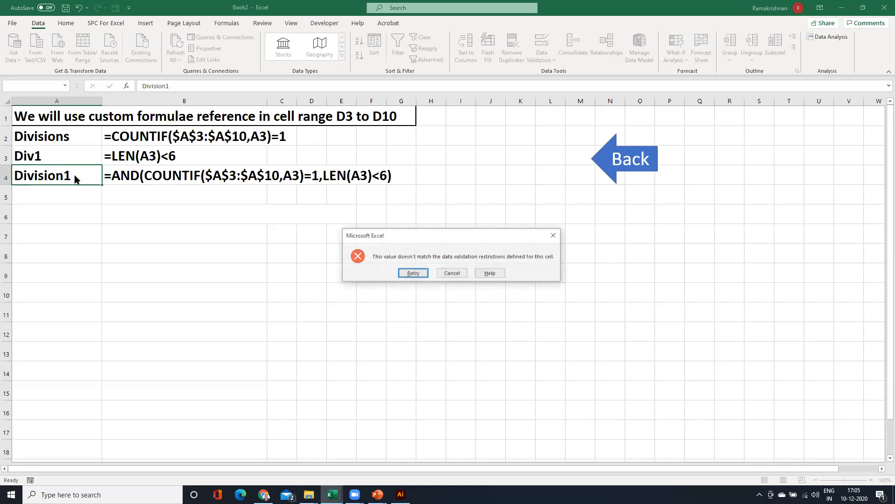
left_click(451, 273)
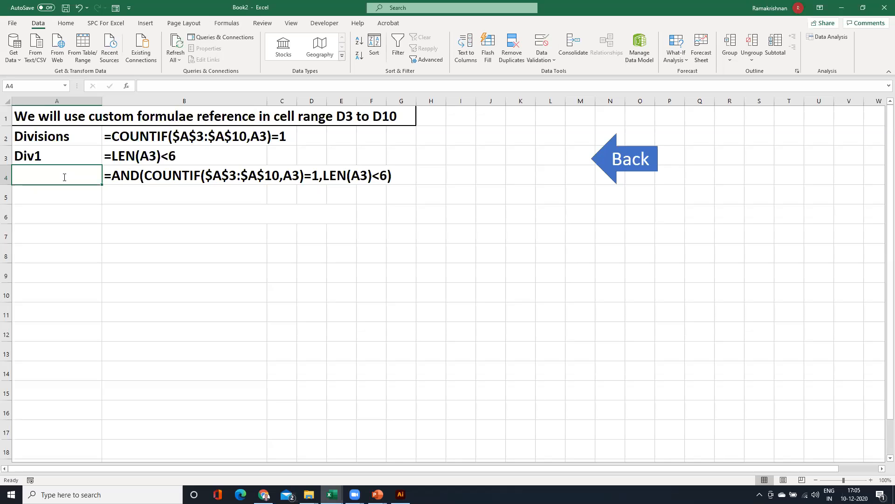
- Enter Div2 in cell A4 and Div10 in cell A5 under Divisions
type("Div2")
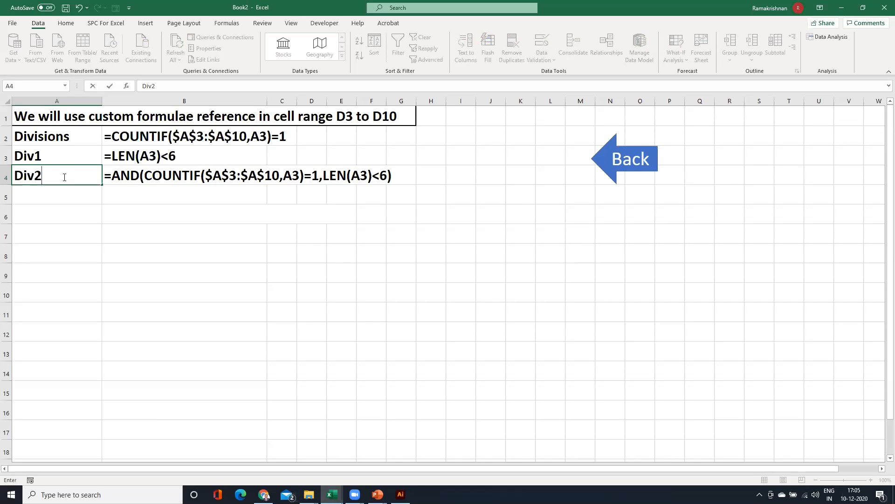
key("Return")
type("Di")
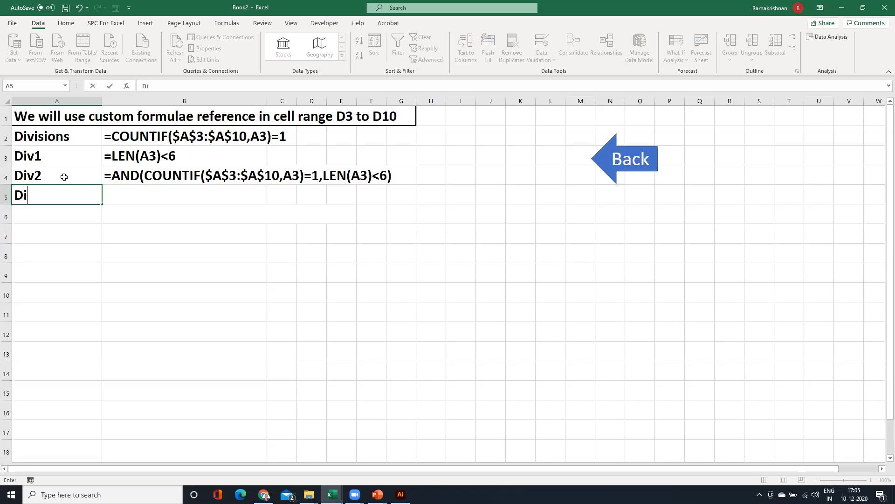
type("visi")
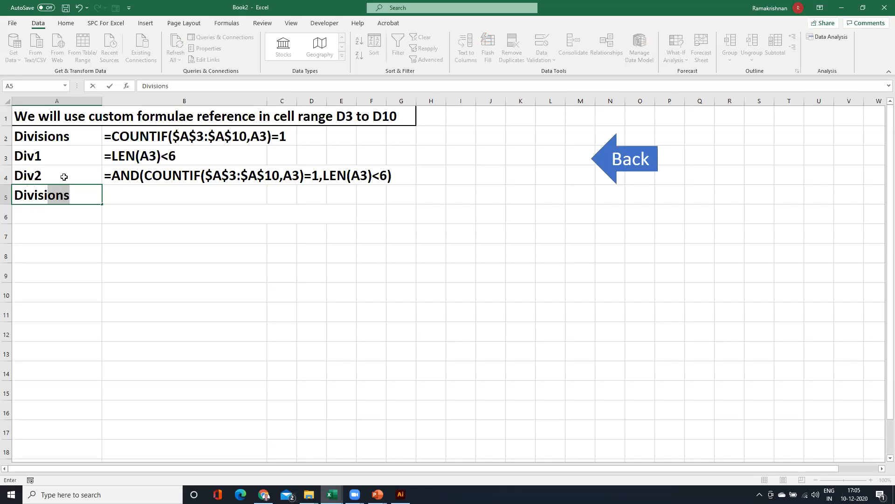
key("BackSpace")
key("BackSpace")
key("BackSpace")
key("BackSpace")
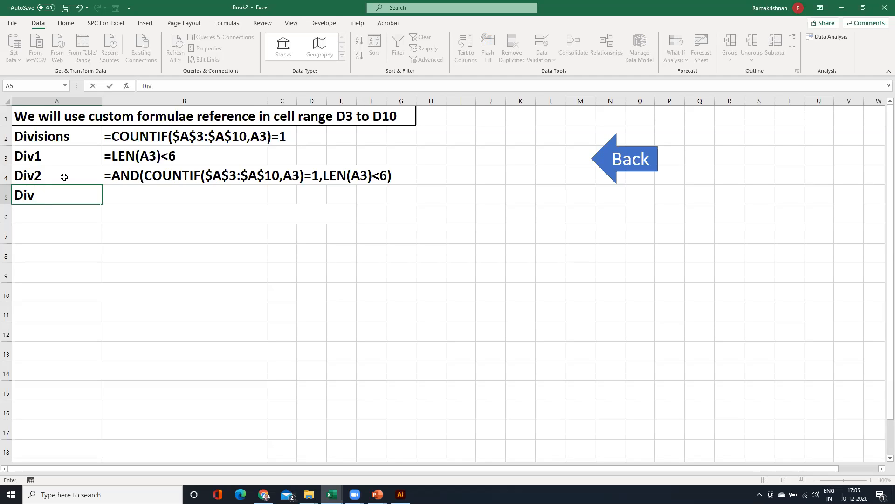
type("10")
key("Return")
- Try to enter the six-character name Div100 in cell A6, then cancel the entry
type("D")
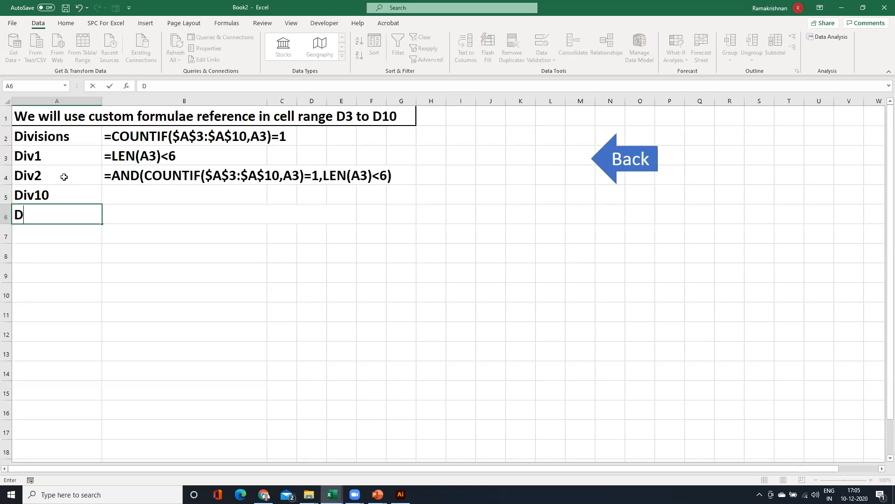
type("iv100")
key("Return")
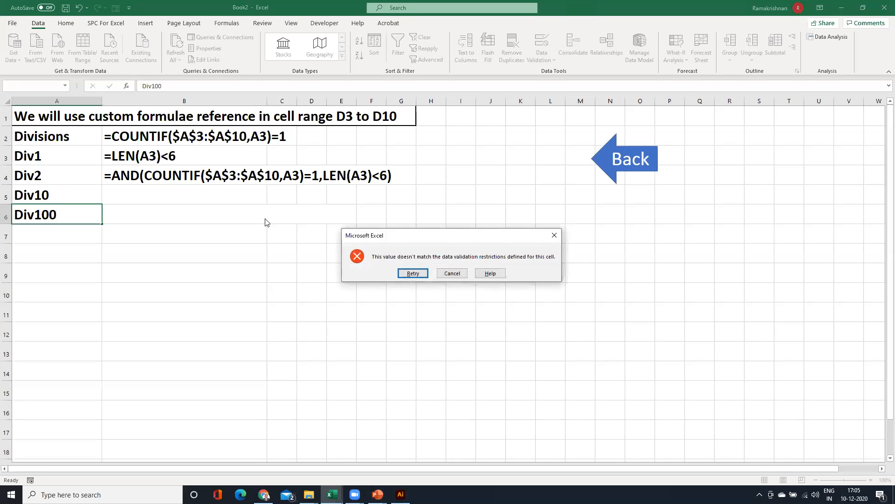
left_click(443, 275)
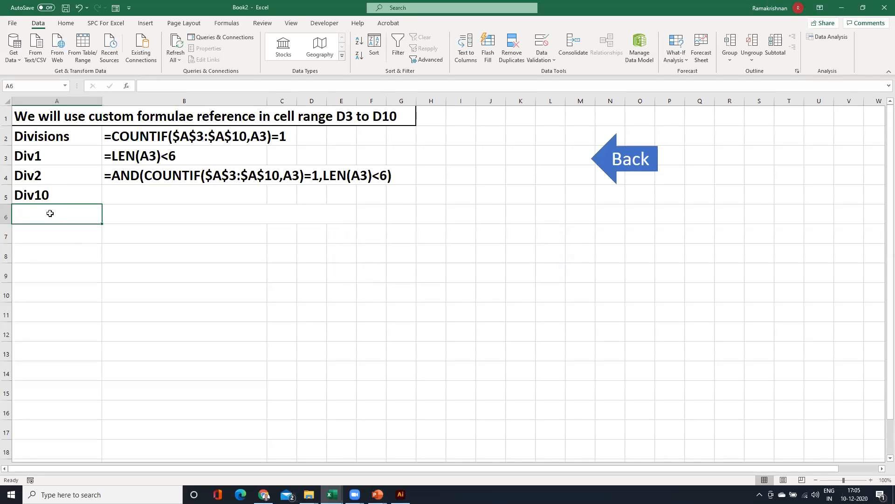
- Try to enter the duplicate division Div10 in cell A6, then cancel the entry
type("Div10")
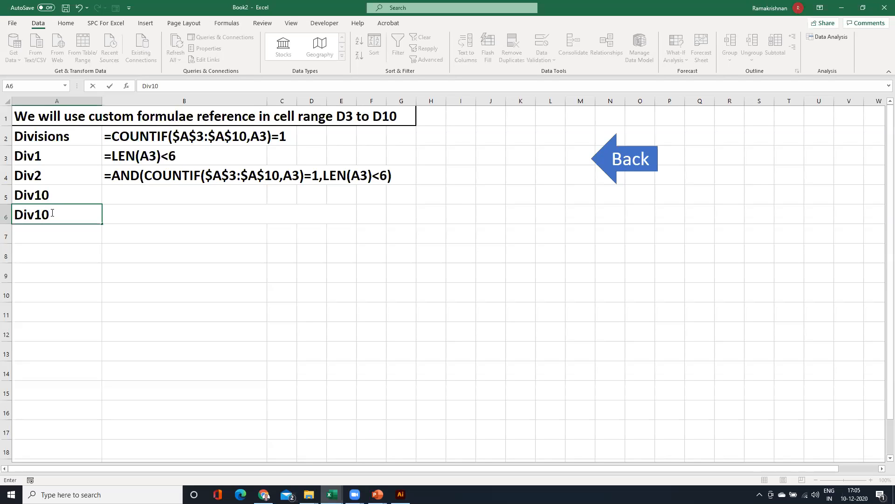
key("Return")
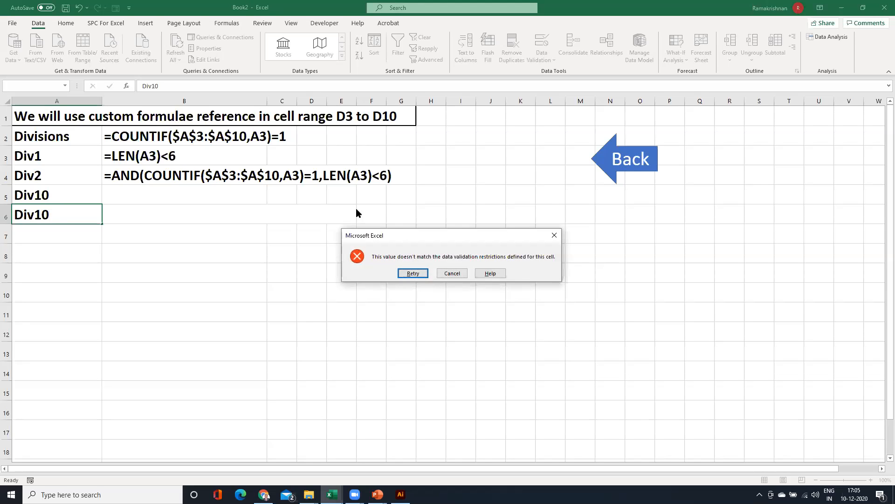
left_click(457, 277)
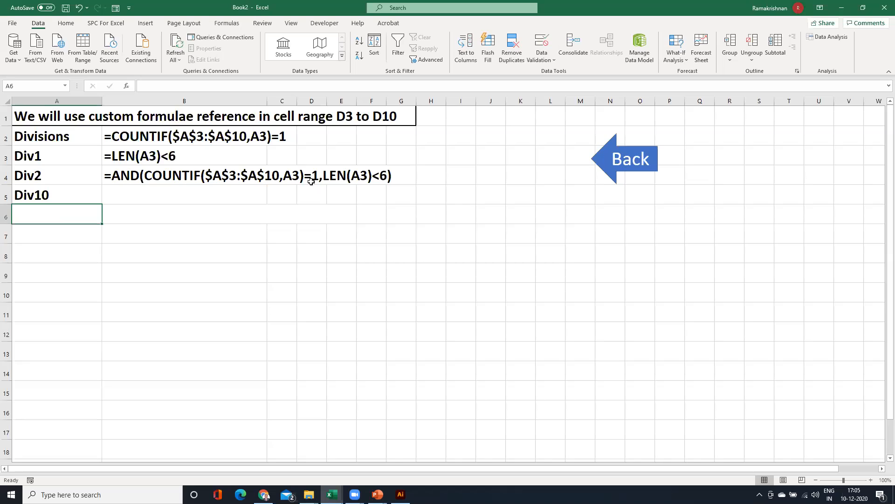
- Enter Site1 in cell A6 and Site3 in cell A7, and fill the series down through cell A10
left_click(60, 197)
left_click(51, 214)
type("Si")
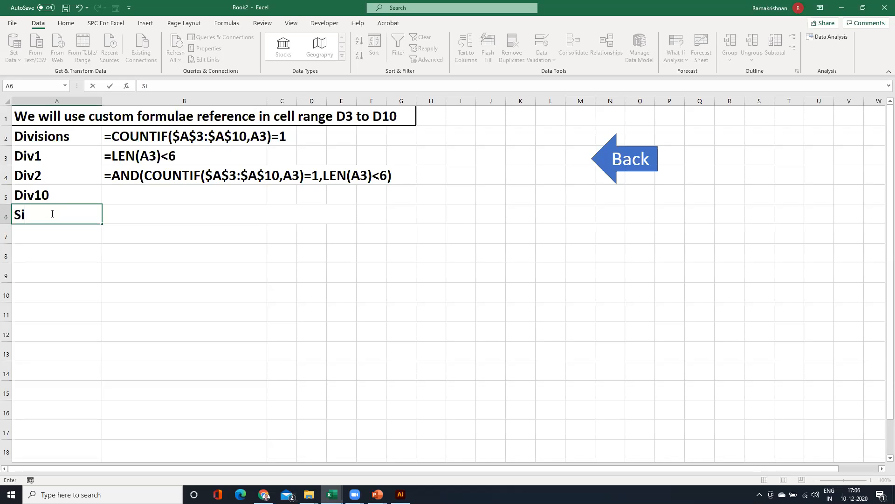
type("te1")
key("Return")
type("Site")
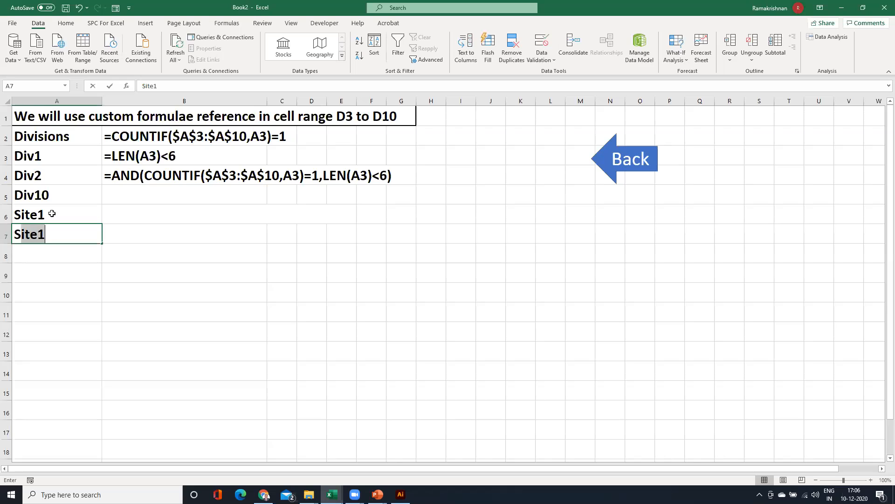
type("3")
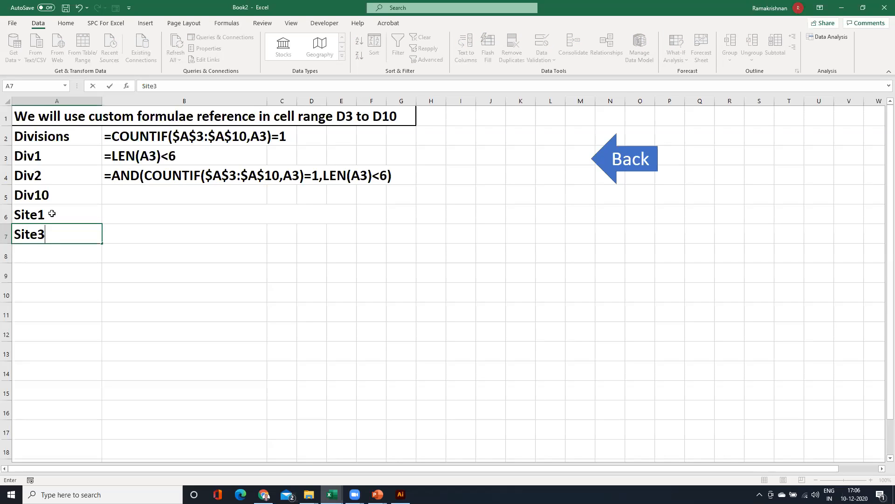
key("Return")
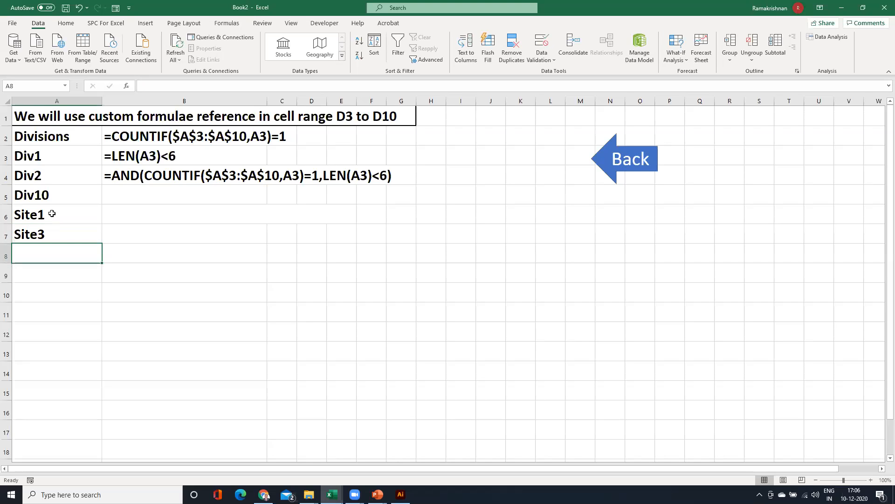
left_click_drag(55, 218, 85, 301)
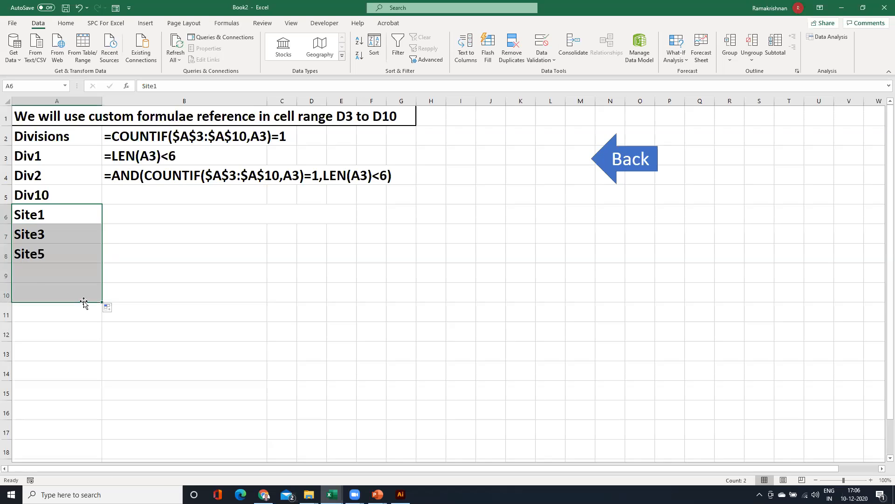
left_click(66, 276)
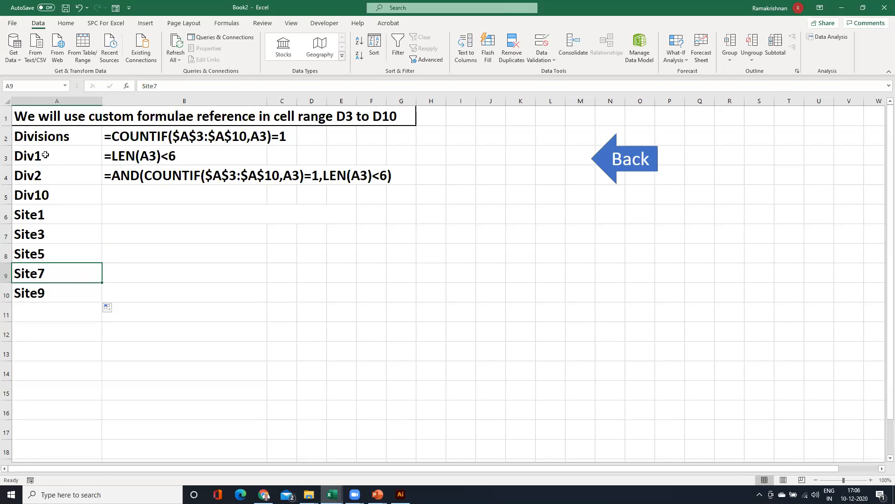
- Try to replace the entry in cell A10 with Site90, then cancel the change
left_click(40, 291)
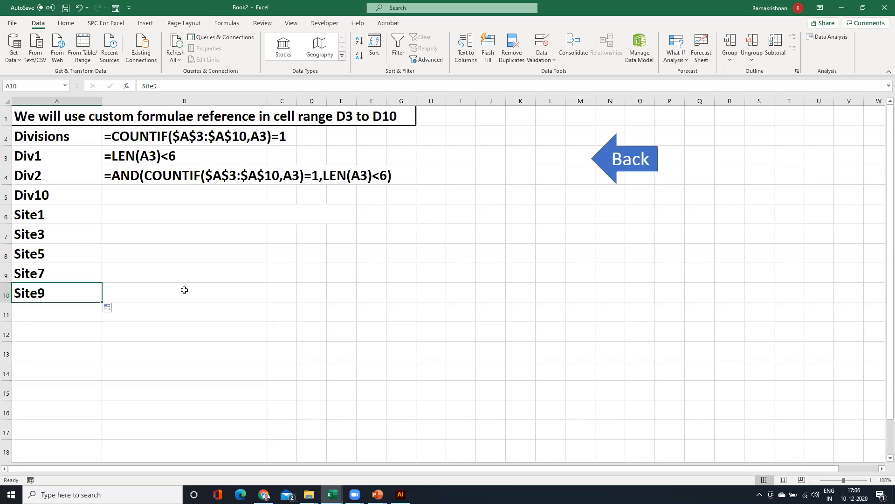
type("Site")
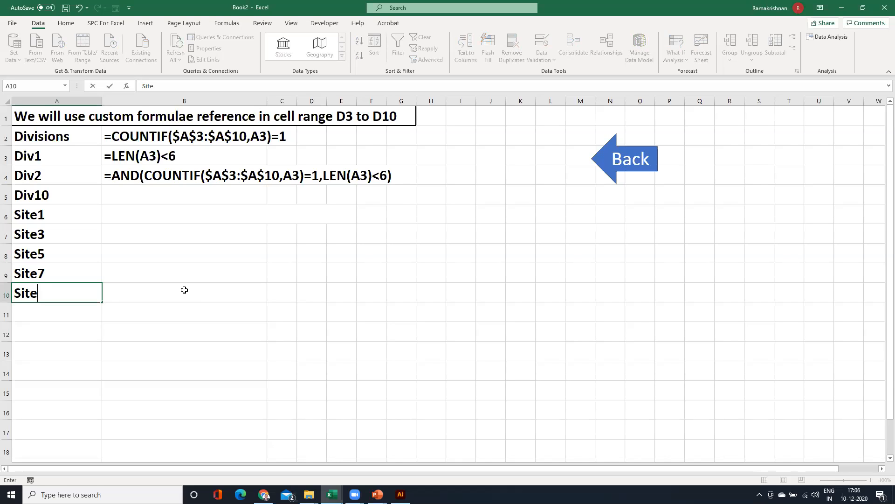
type("90")
key("Return")
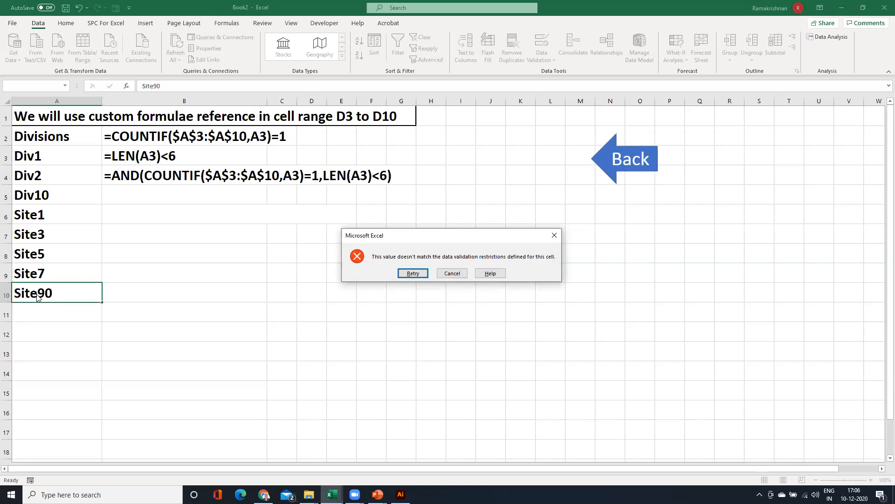
left_click(451, 274)
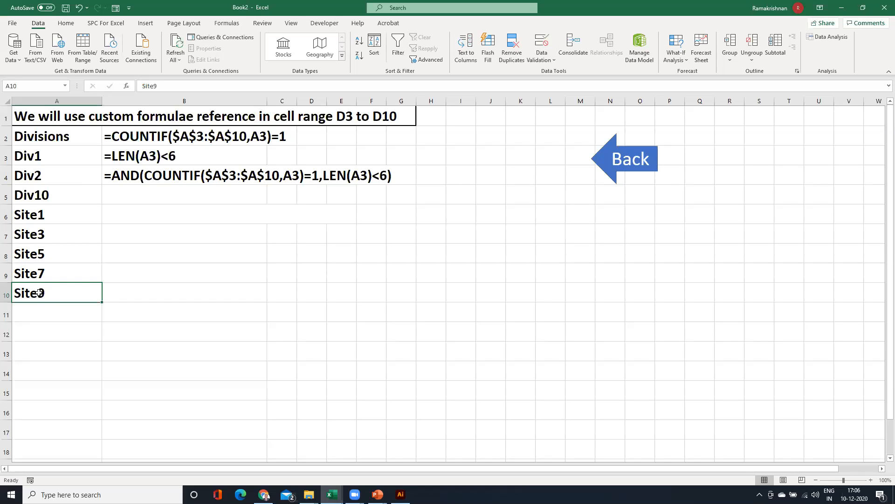
- Return to the Advanced Data Validation title sheet
left_click(627, 158)
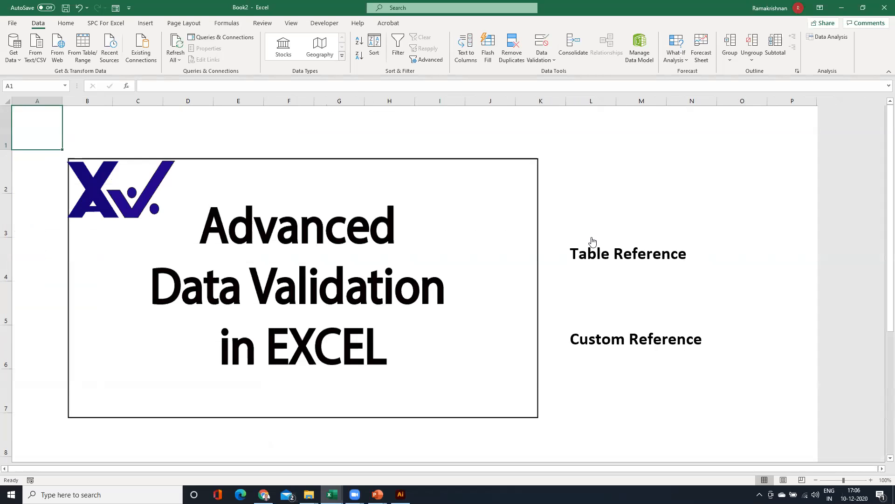